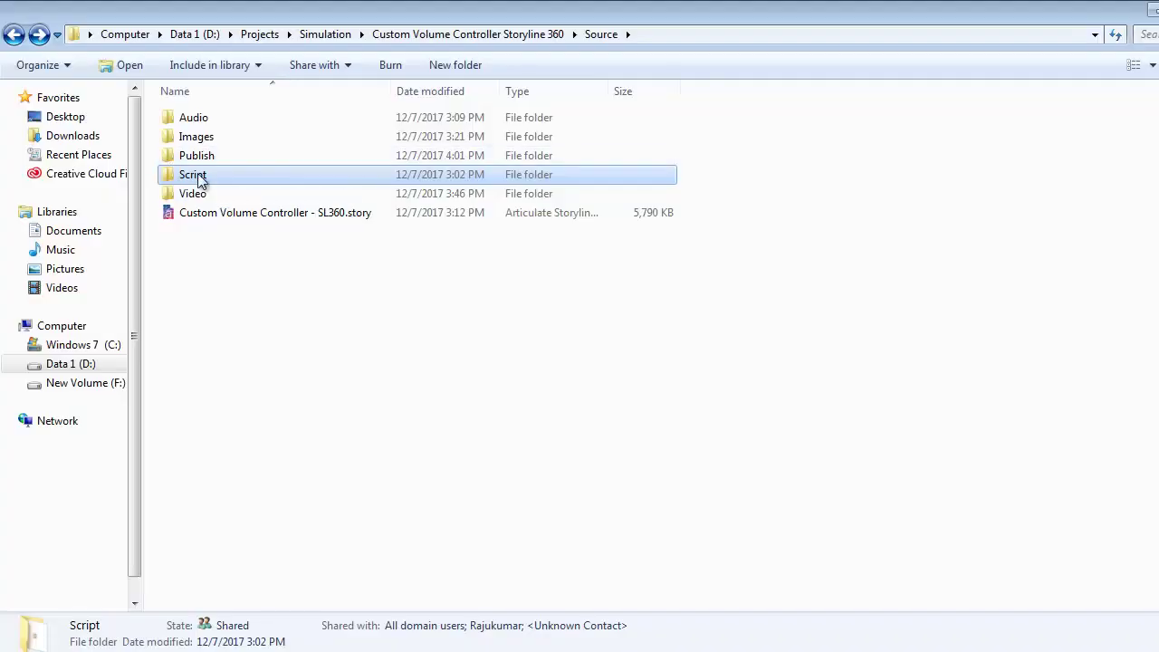
Open the Script folder to locate app.min.js, and switch to the browser to highlight the Course Gateway page's address
double_click(194, 177)
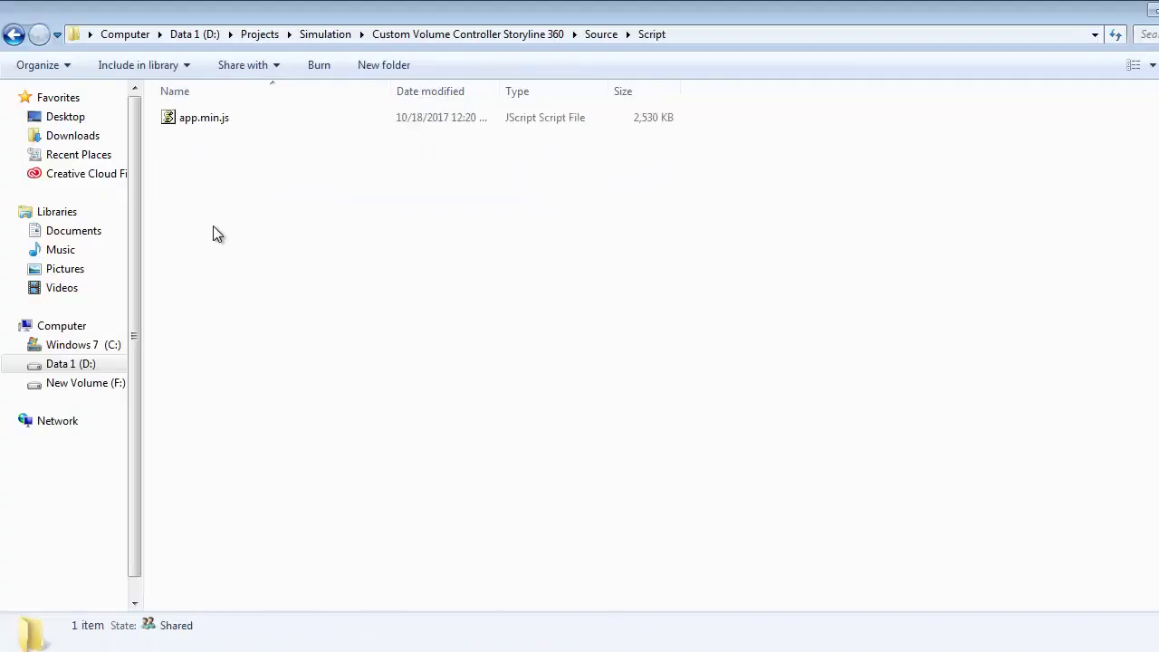
click(210, 121)
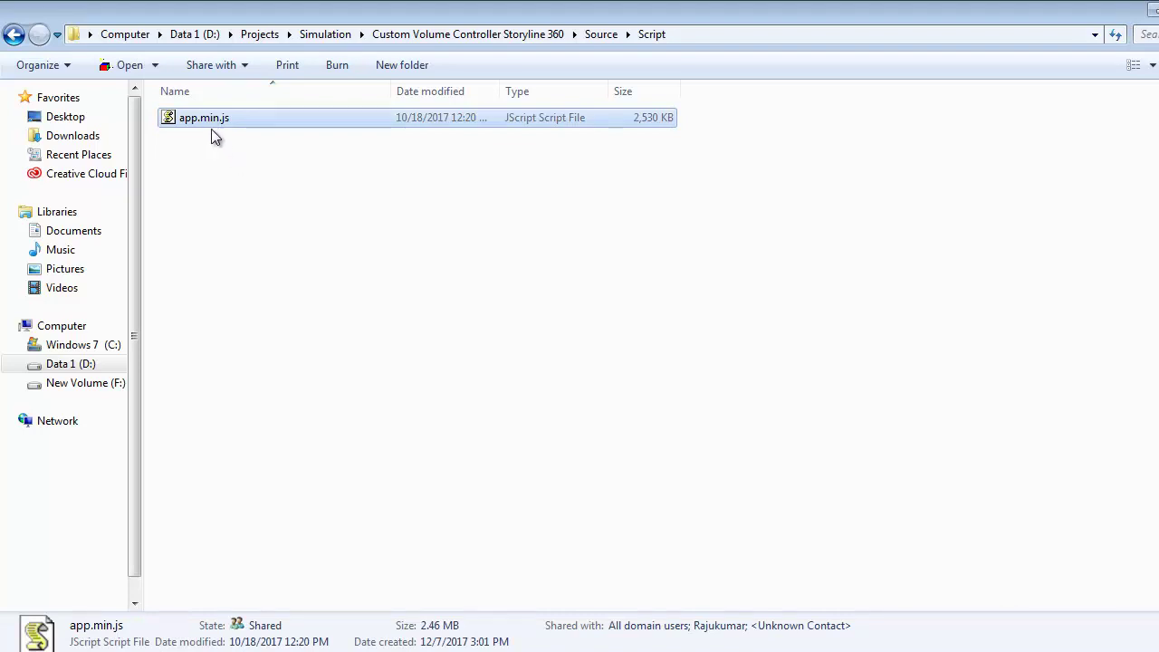
key(alt+Tab)
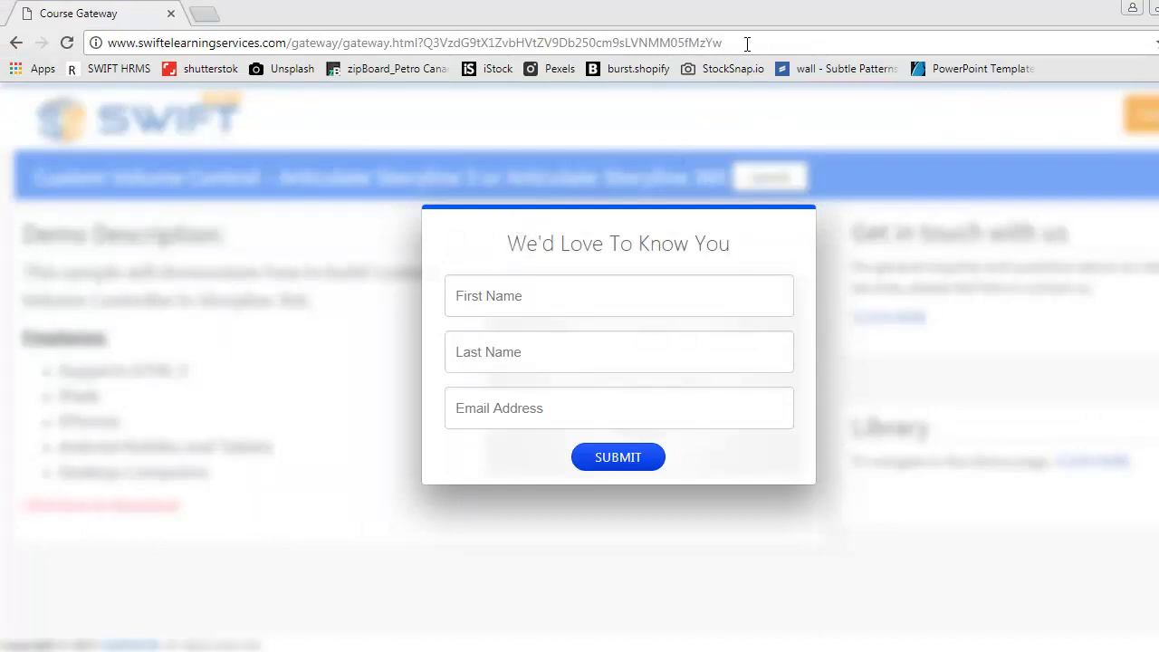
drag(747, 42, 44, 49)
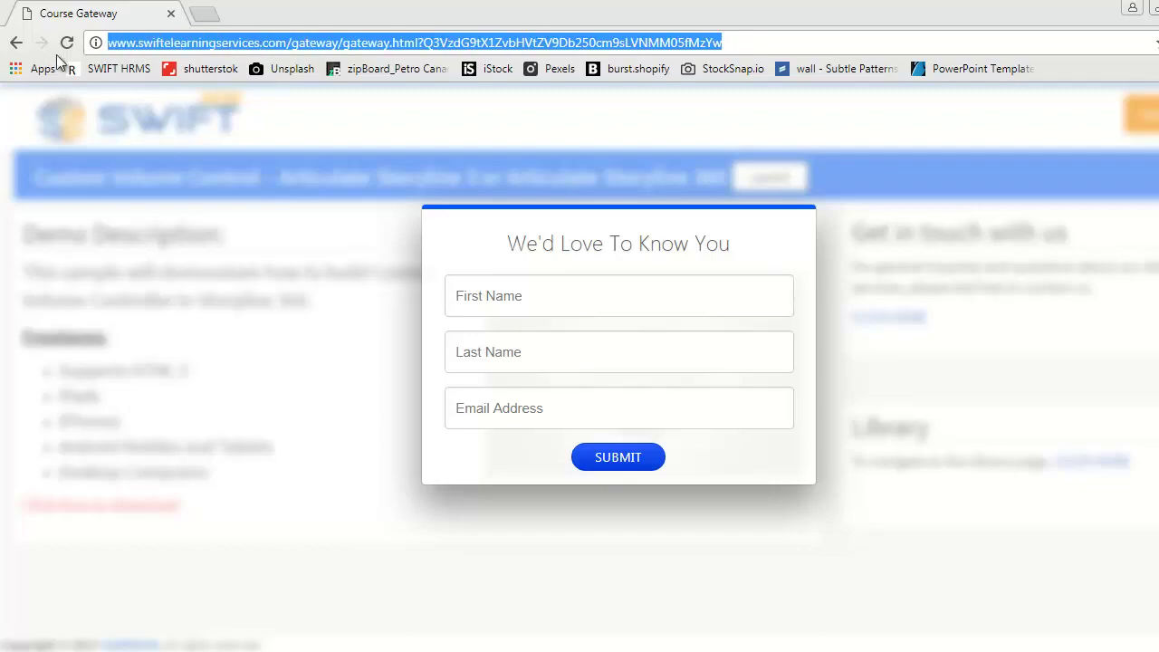
click(842, 40)
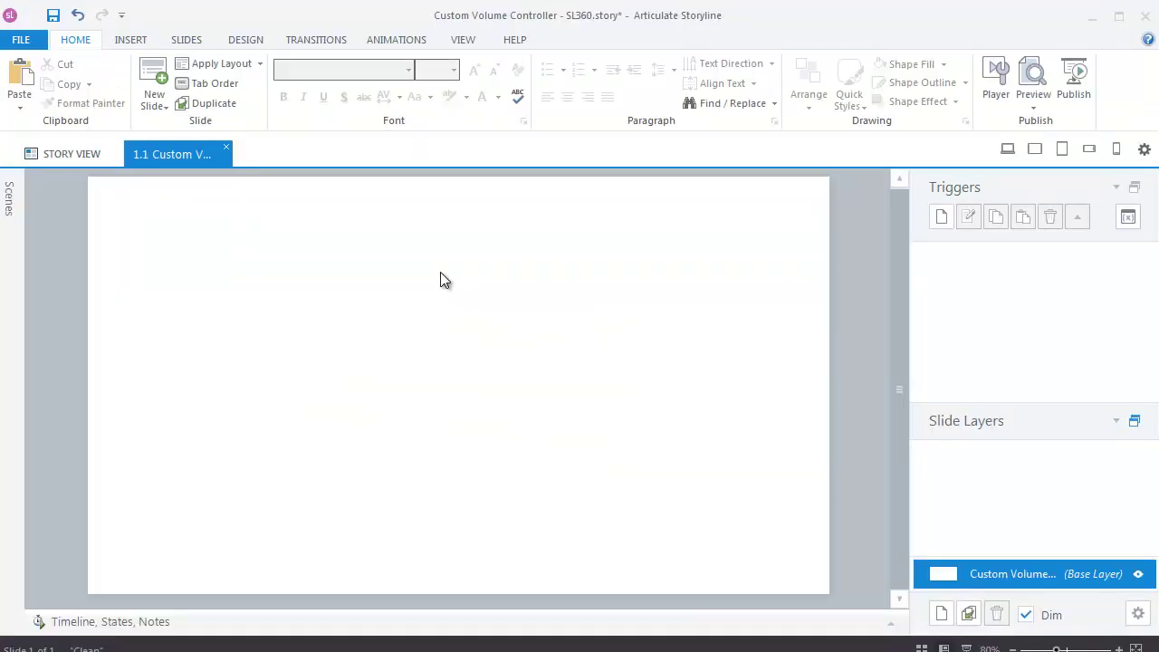
Insert the picture Dial.png from the Images folder onto the Storyline slide
click(124, 43)
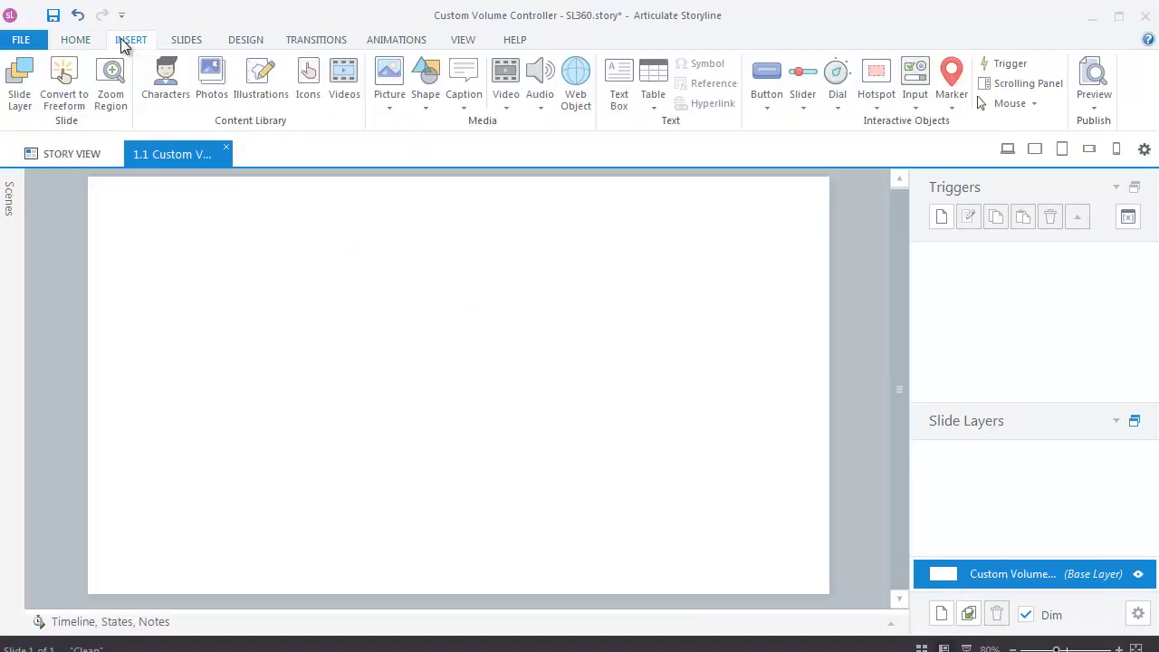
click(390, 80)
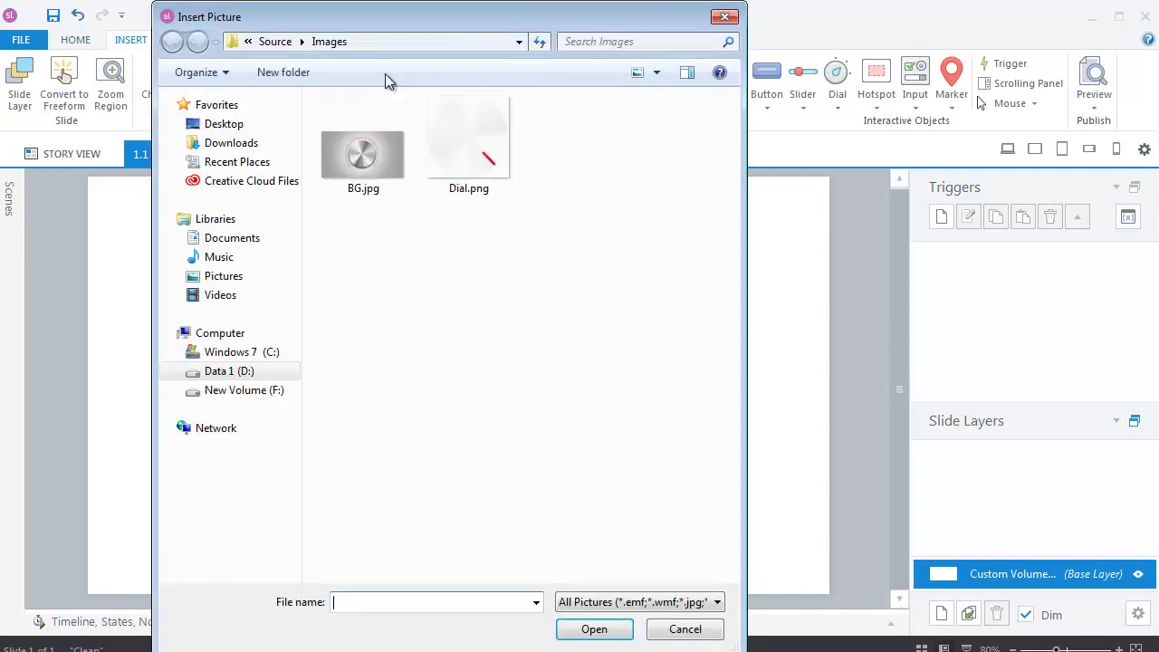
click(468, 164)
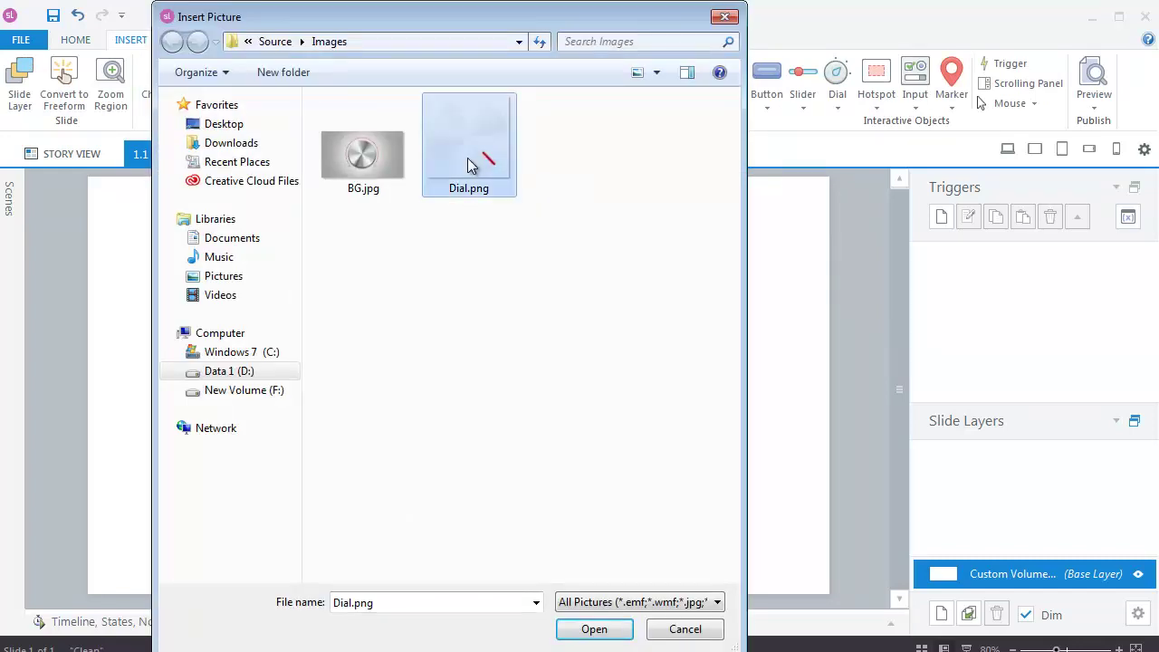
click(595, 628)
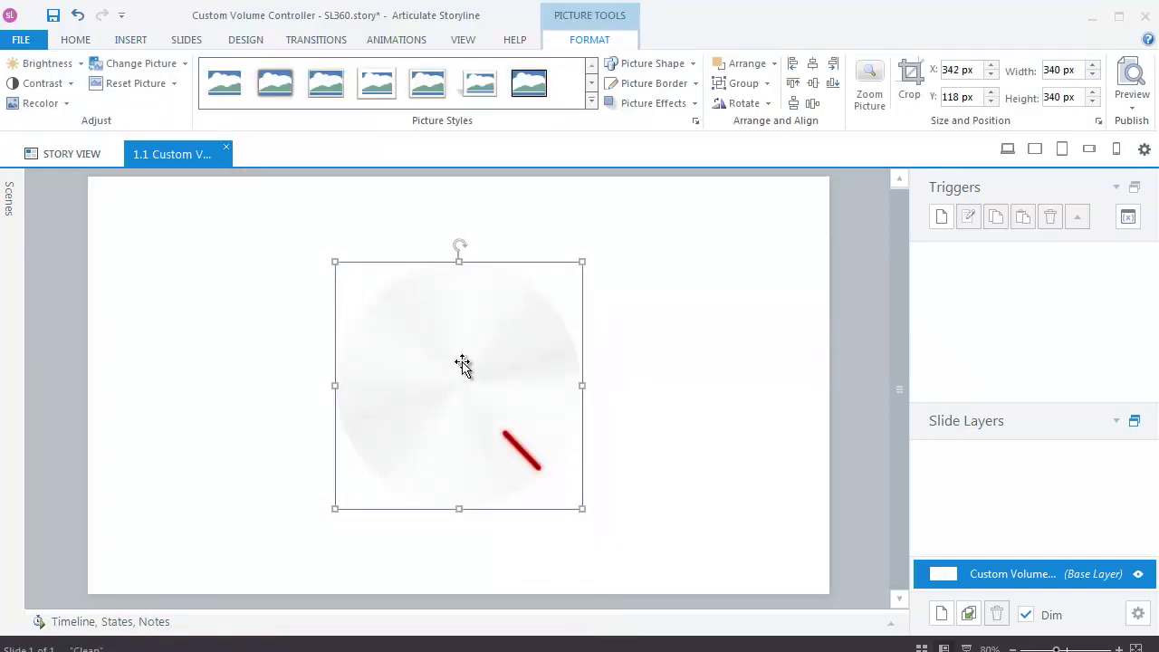
Convert the inserted dial picture into an interactive dial
click(131, 40)
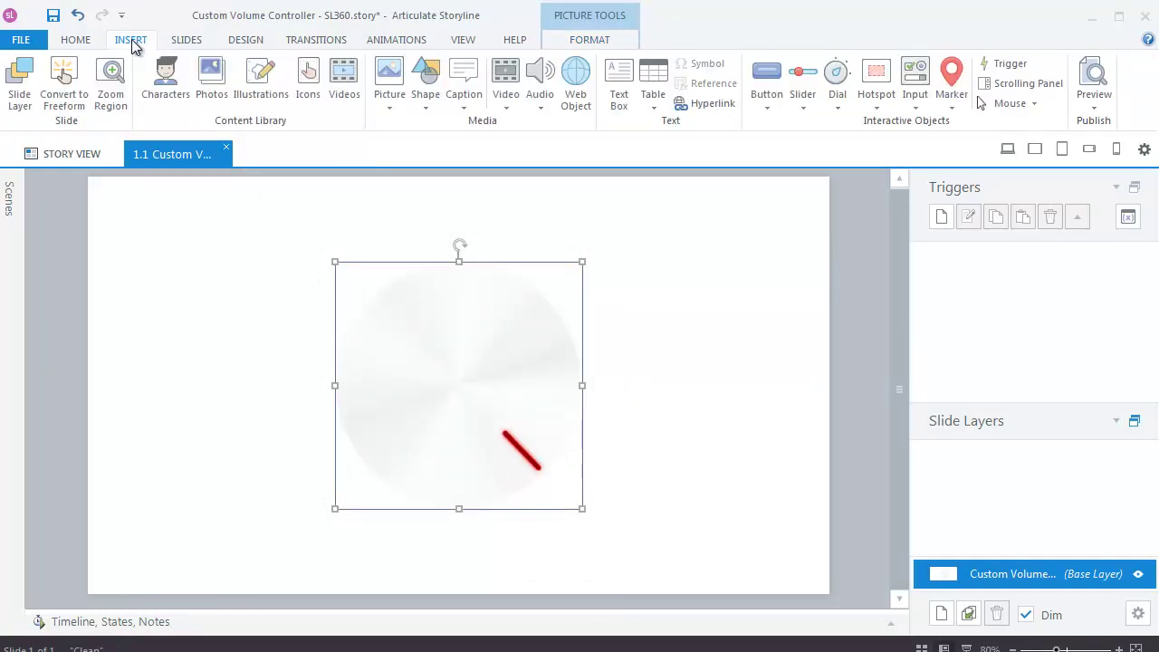
click(842, 101)
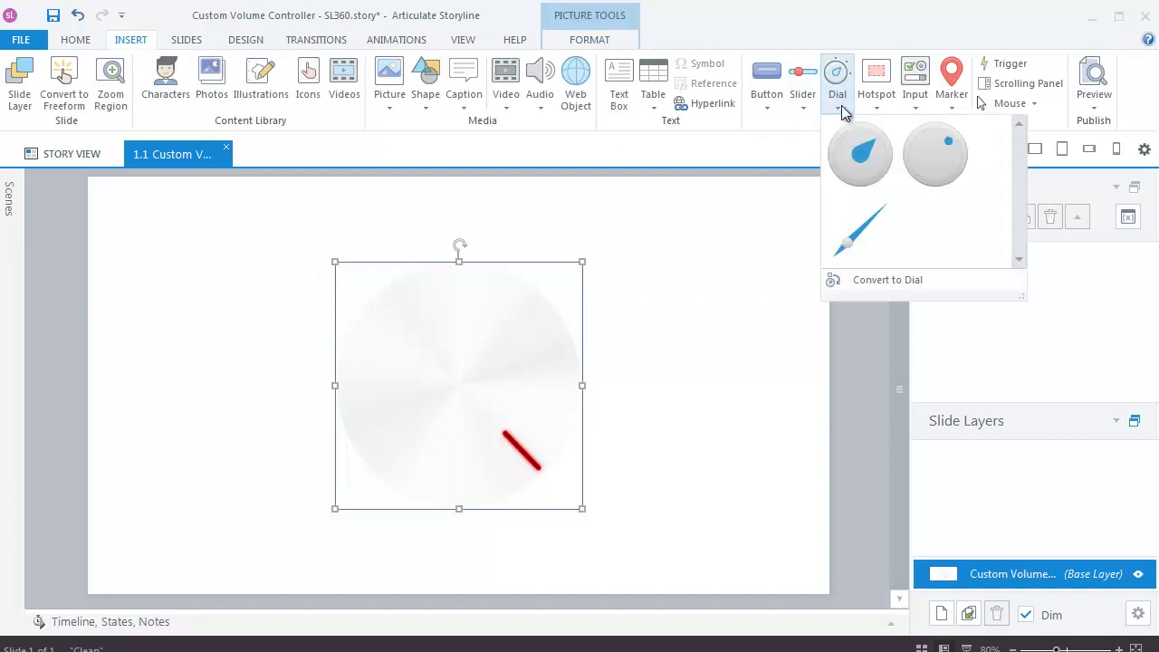
click(898, 282)
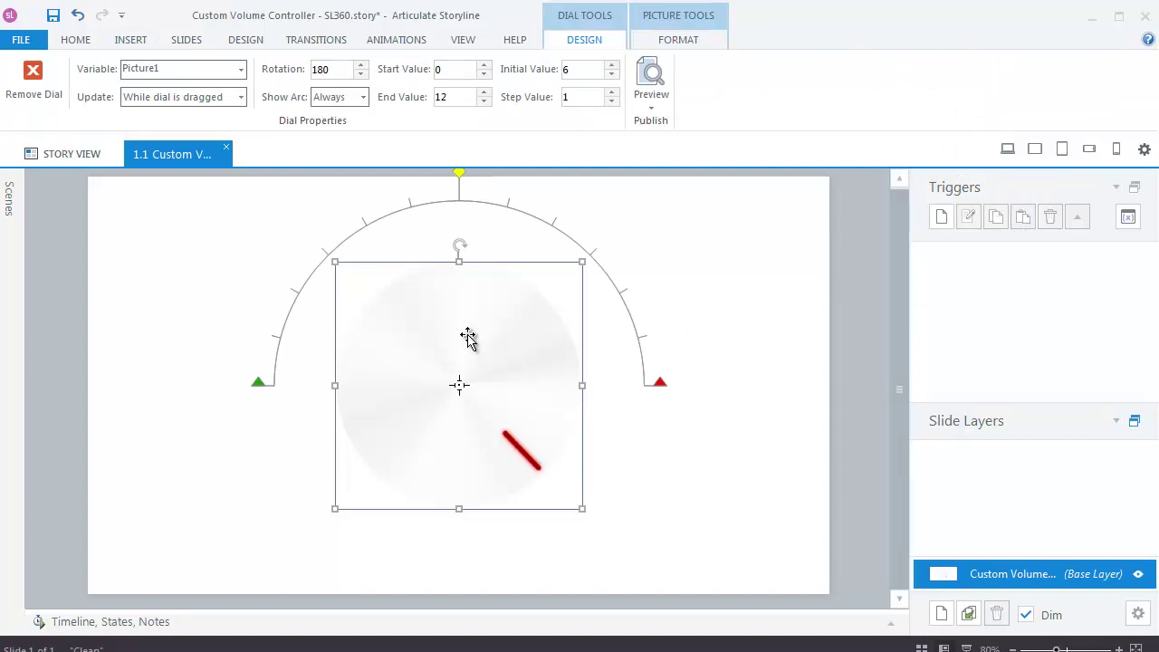
Set the dial's rotation to 264, initial value to 1, end value to 1 and step value to 0.01
double_click(335, 70)
text(264)
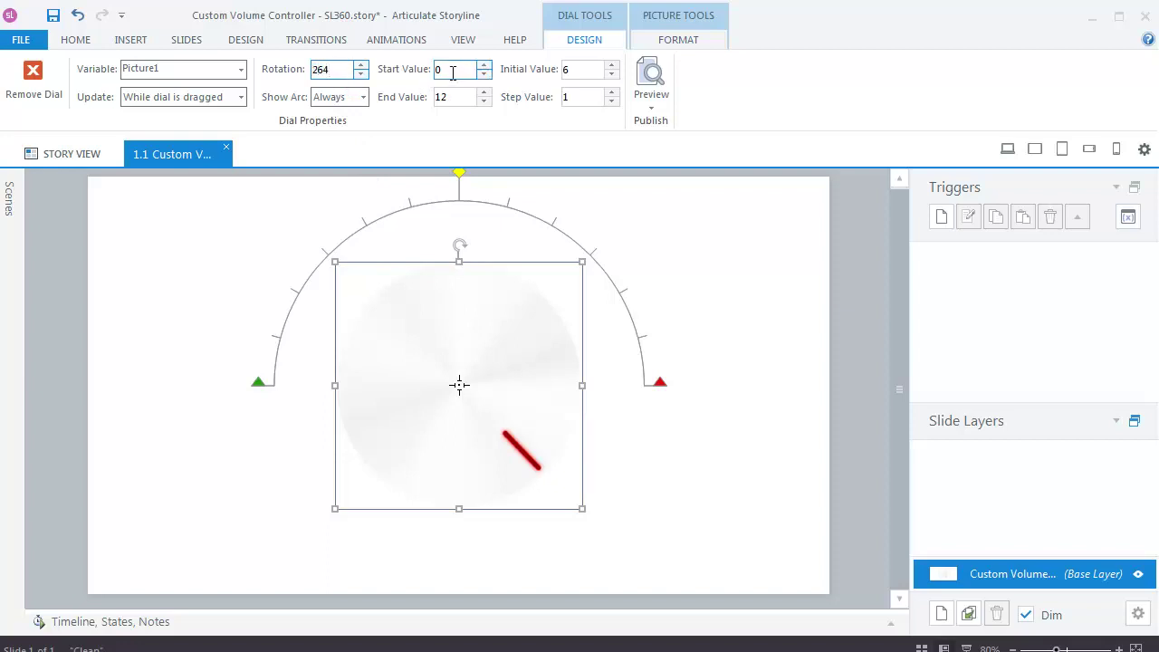
double_click(565, 73)
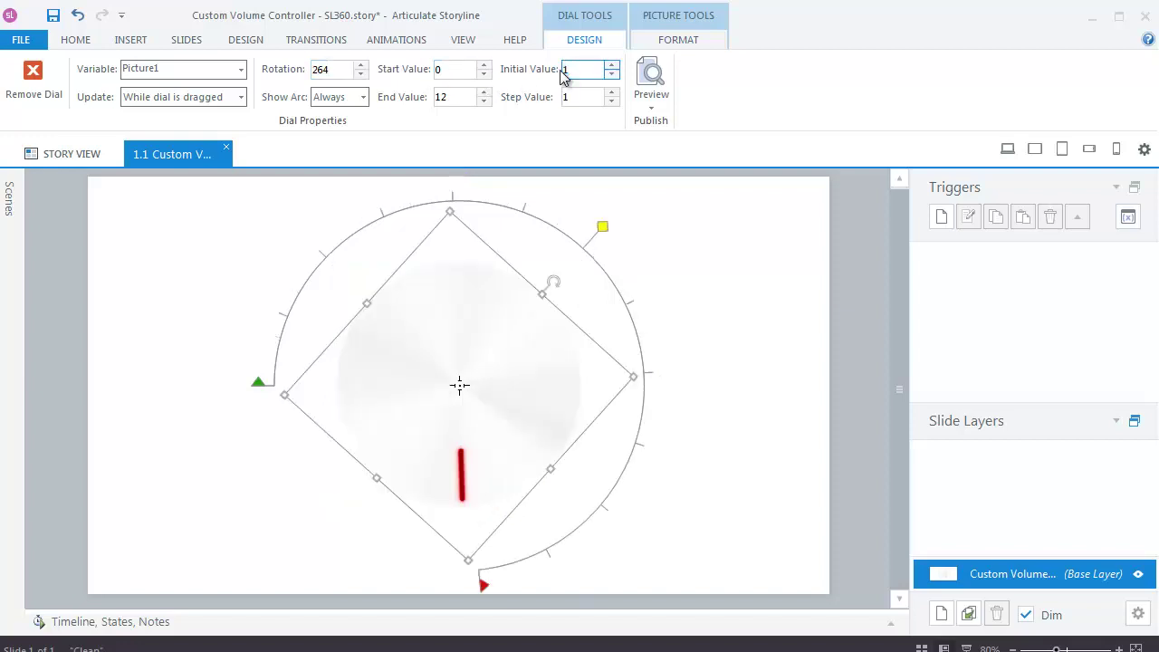
click(457, 98)
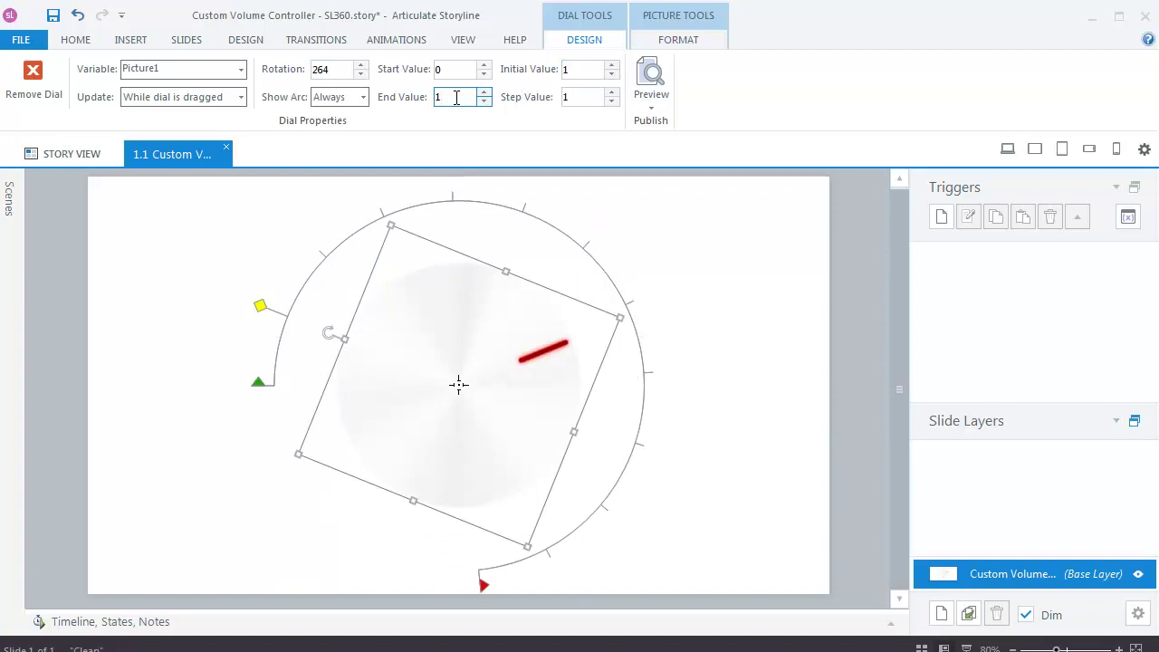
double_click(587, 97)
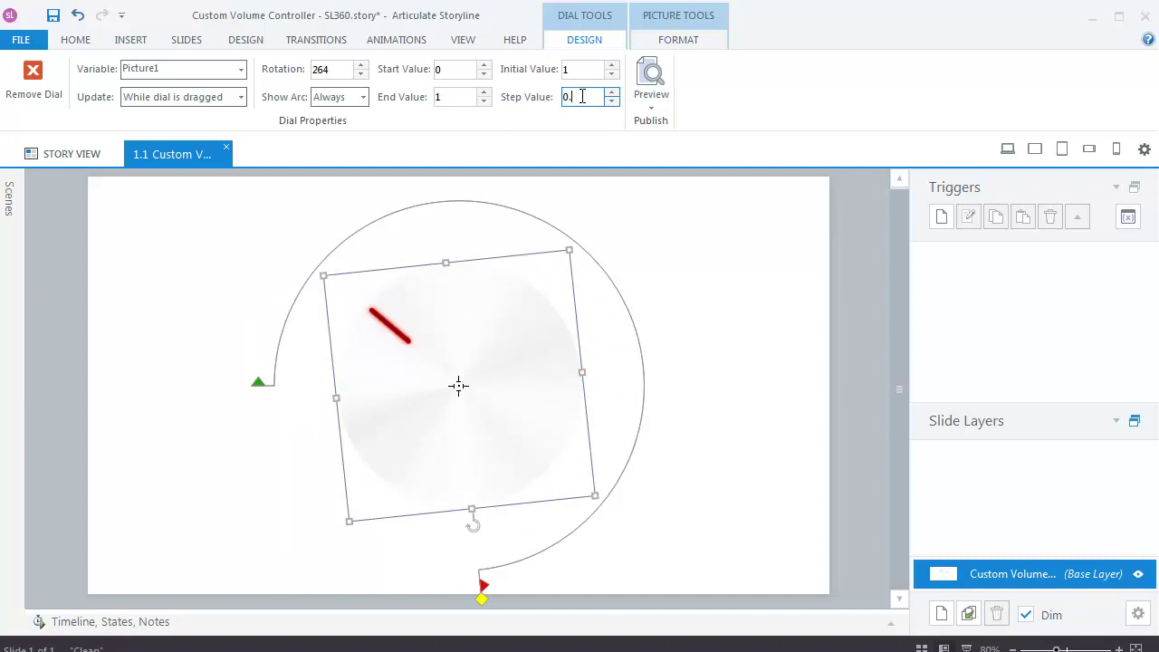
text(0.01)
click(504, 192)
click(172, 333)
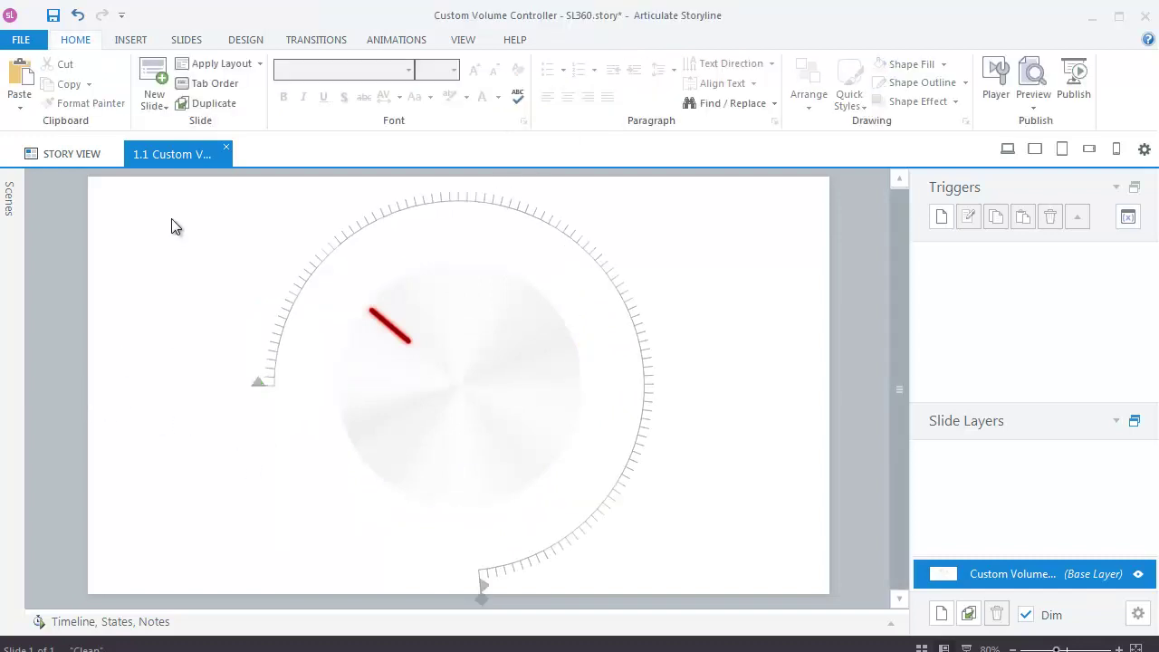
Insert the background picture BG.jpg onto the slide and send it to the back, behind the dial
click(125, 43)
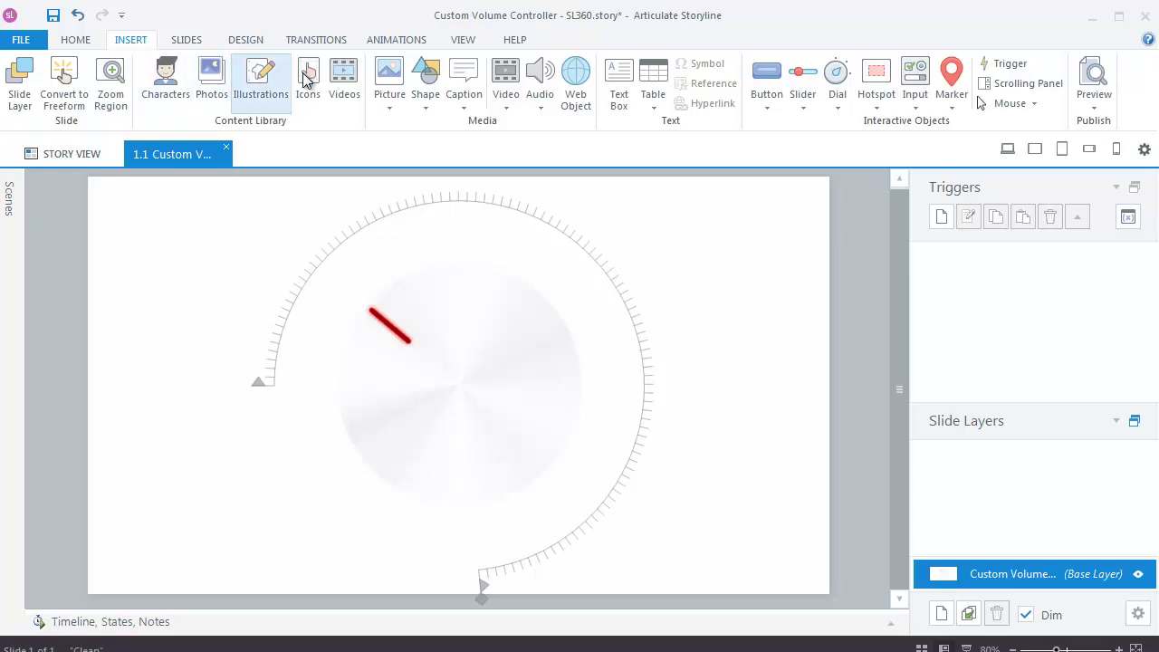
click(390, 76)
click(383, 162)
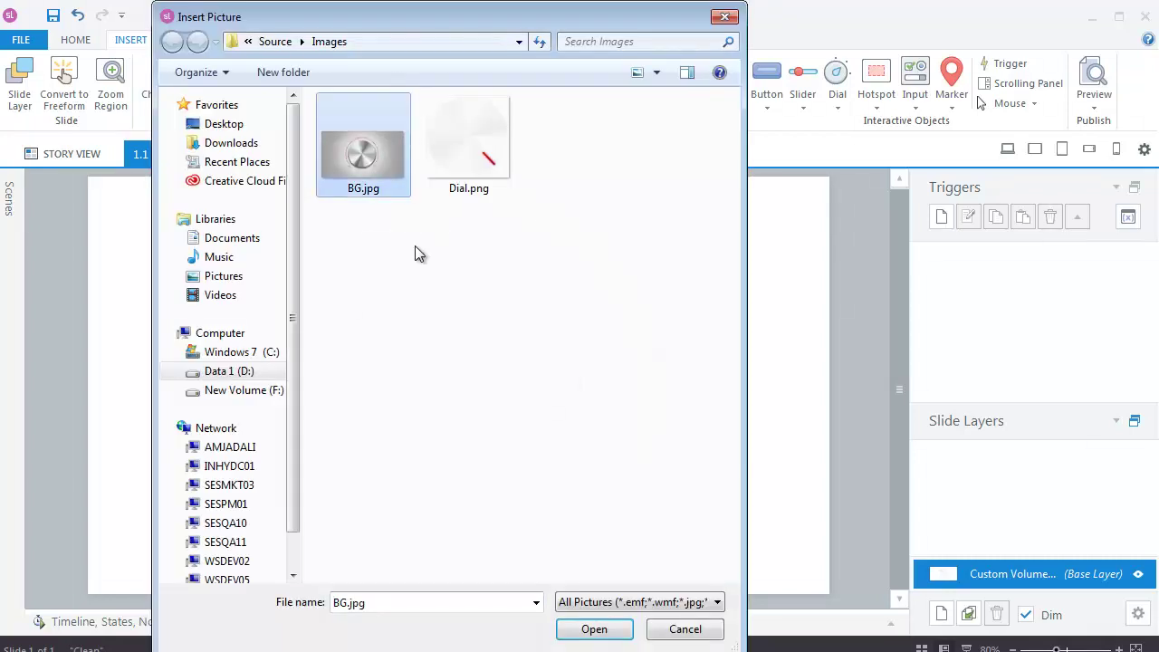
click(594, 630)
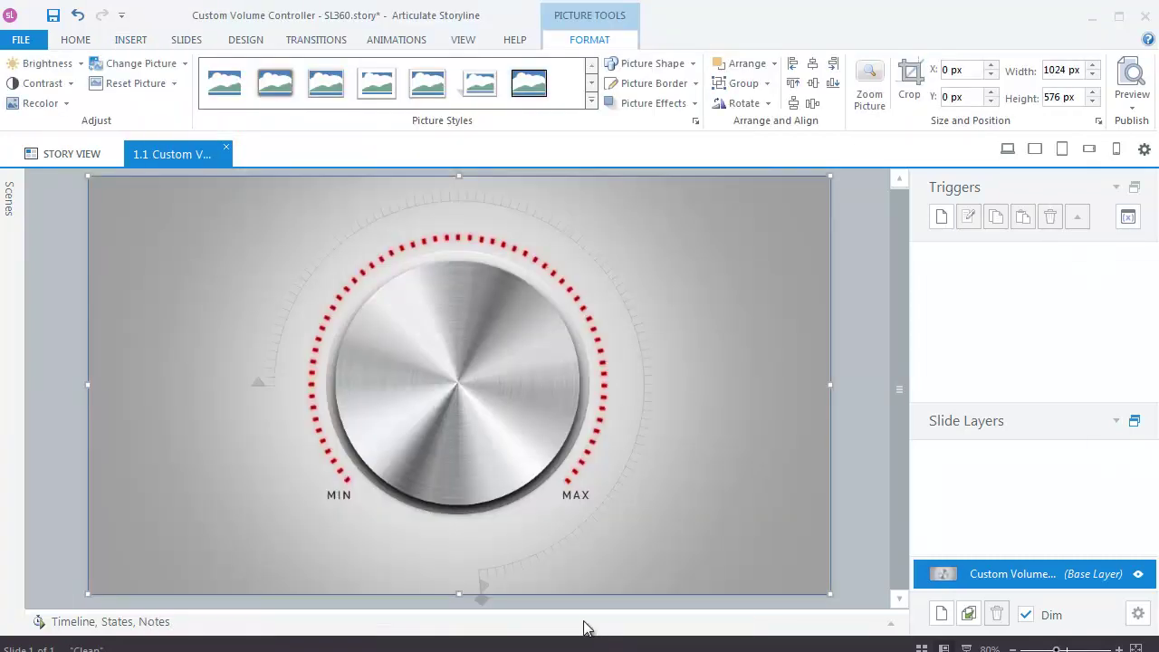
right_click(182, 278)
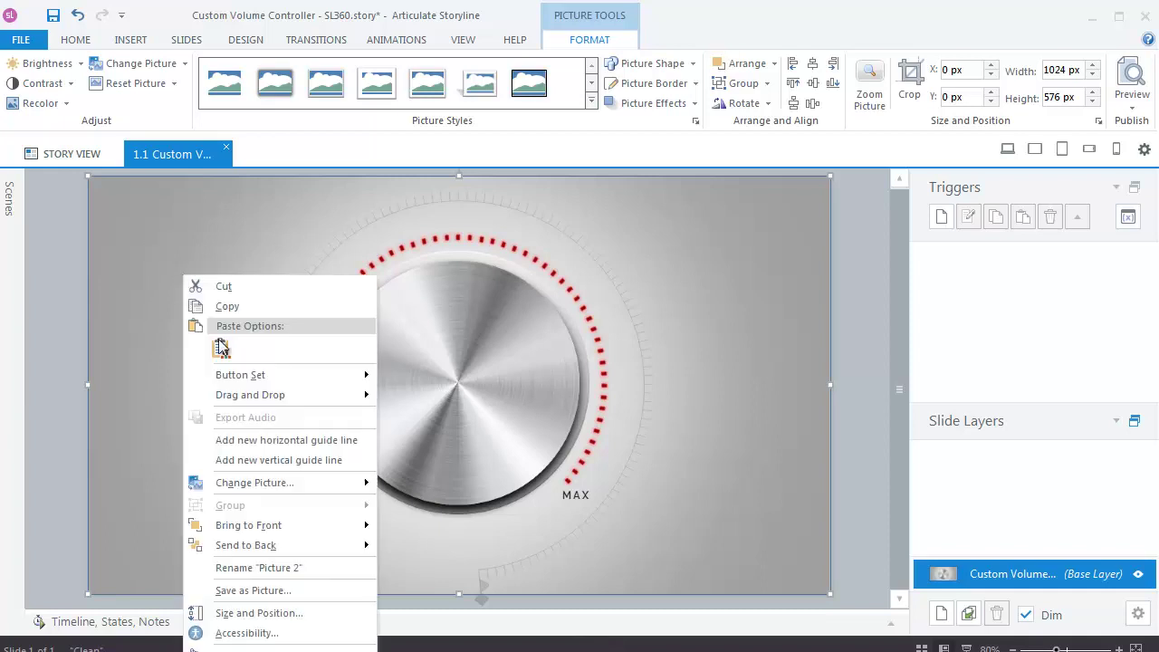
click(293, 541)
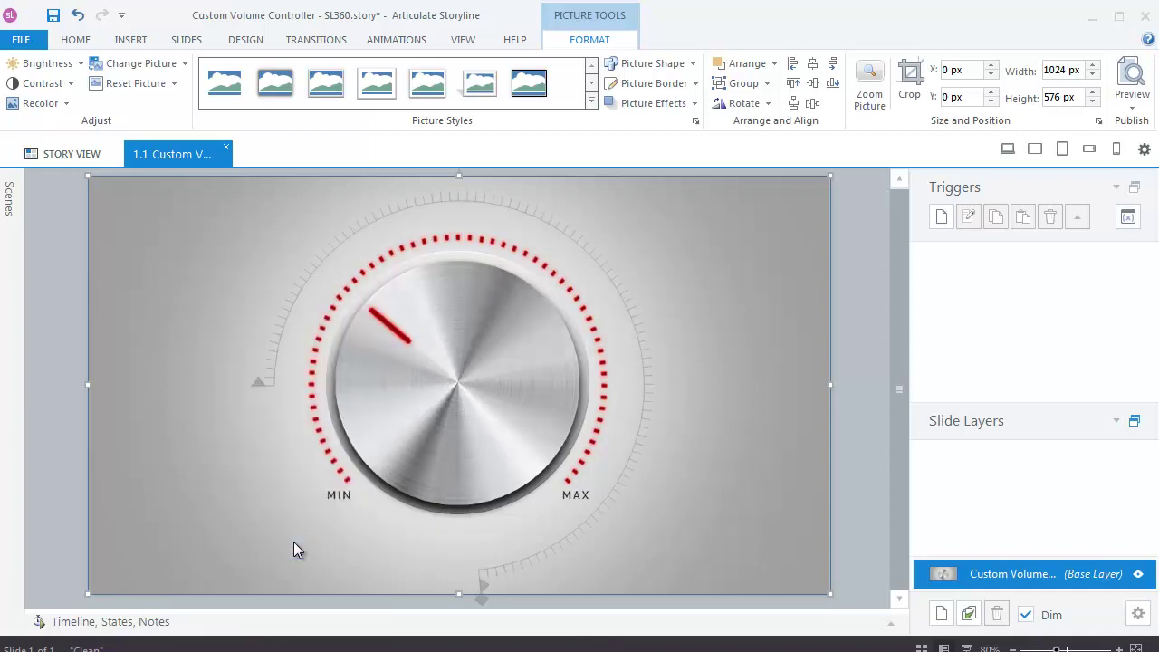
Align the dial arc's start marker with the MIN label and set the dial picture's rotation to 354°
click(422, 381)
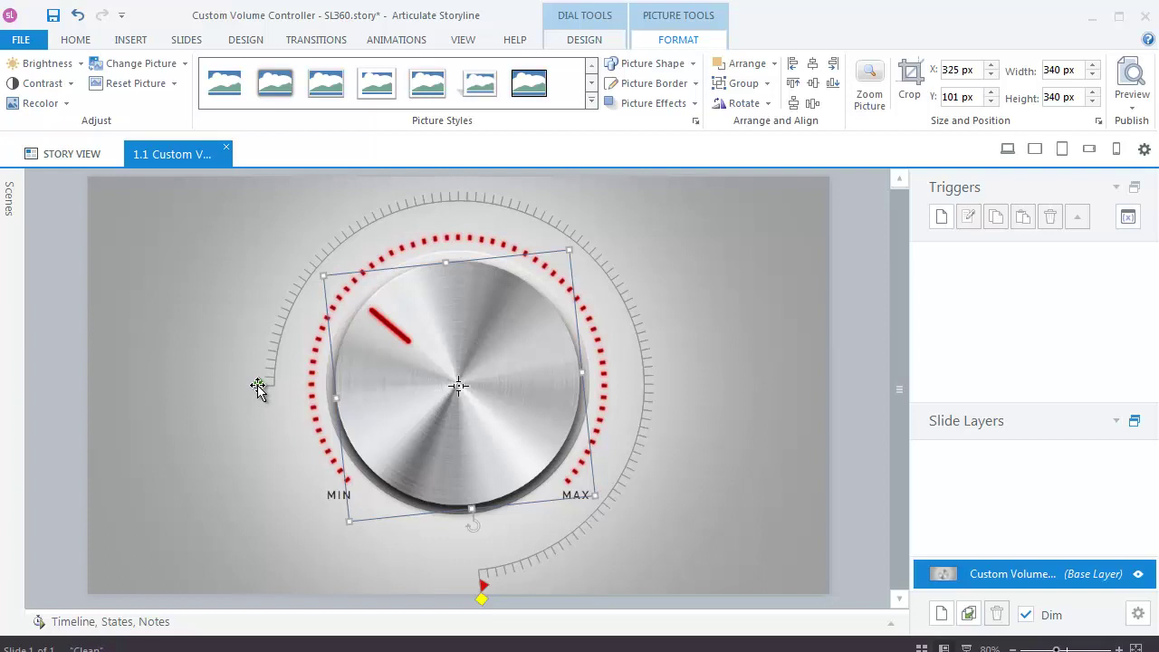
mouse_move(258, 386)
mouse_down()
mouse_move(269, 504)
mouse_move(291, 532)
mouse_up()
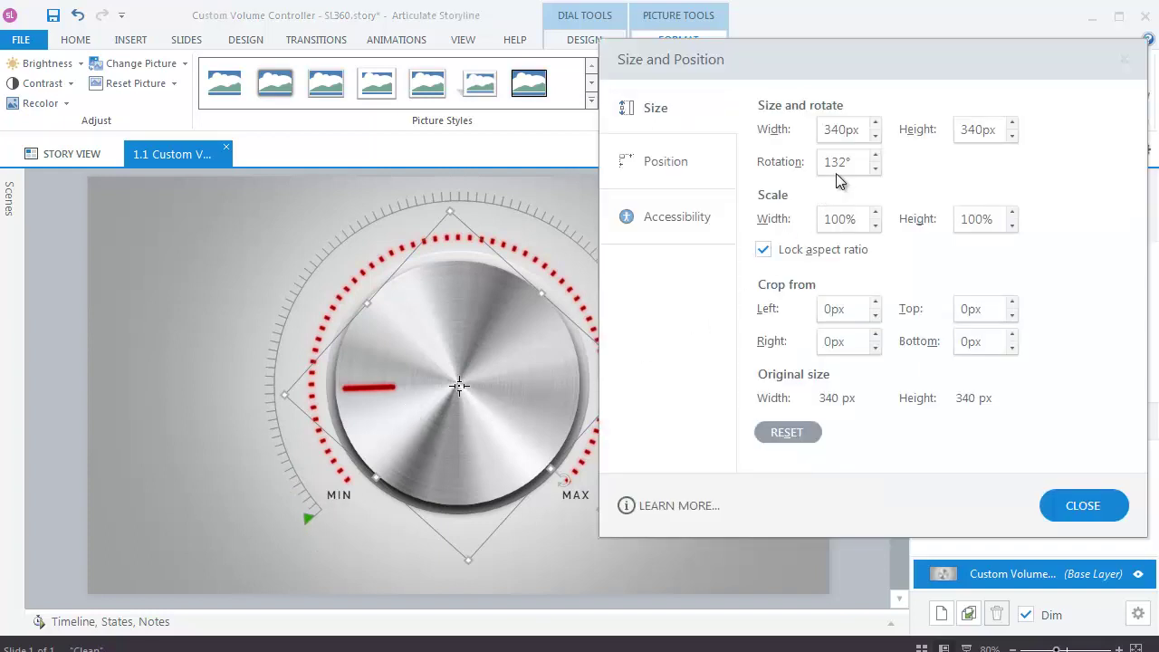
click(842, 164)
double_click(842, 164)
text(354)
key(Return)
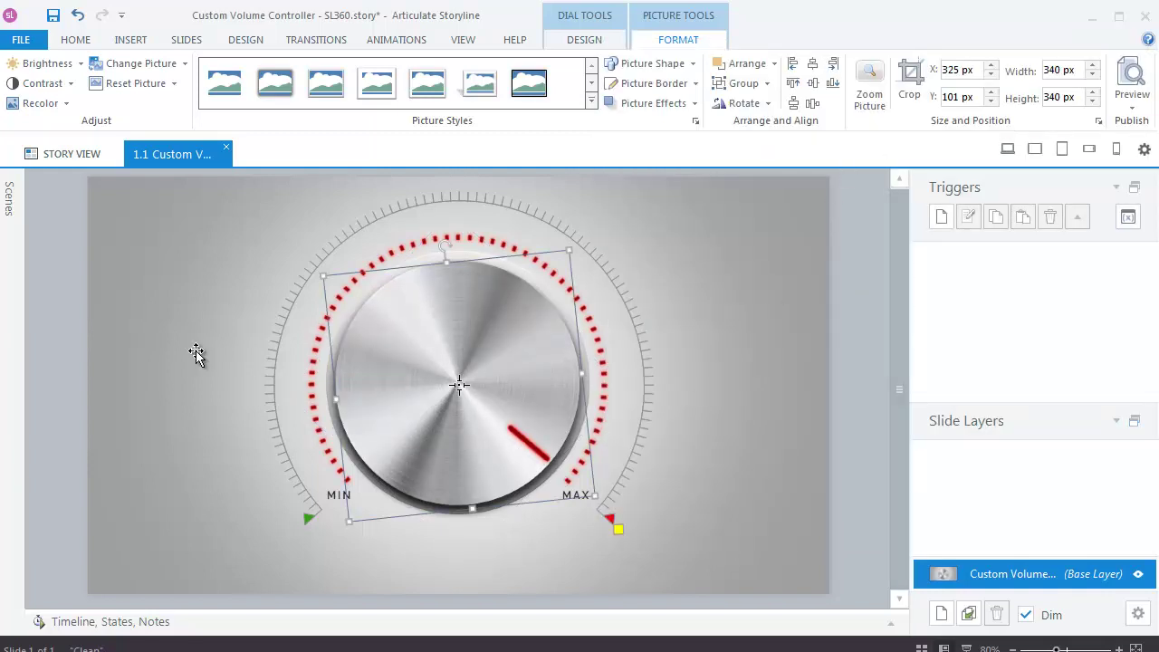
Insert the sound file Audio.mp3 from the Audio folder onto the slide
click(131, 39)
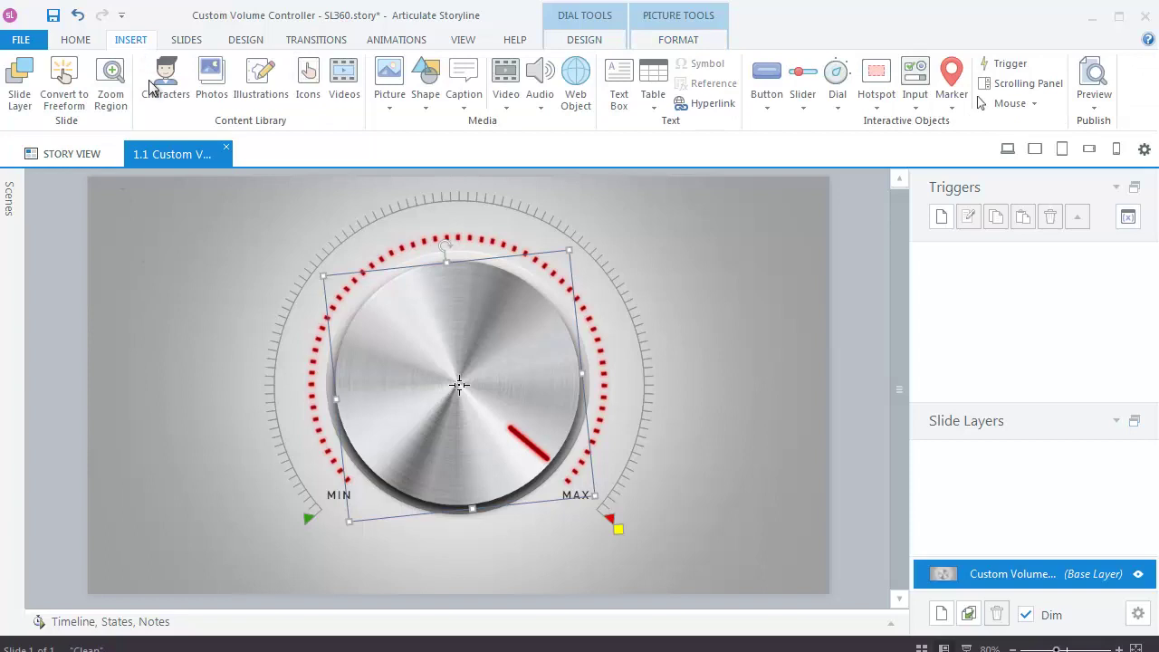
click(548, 82)
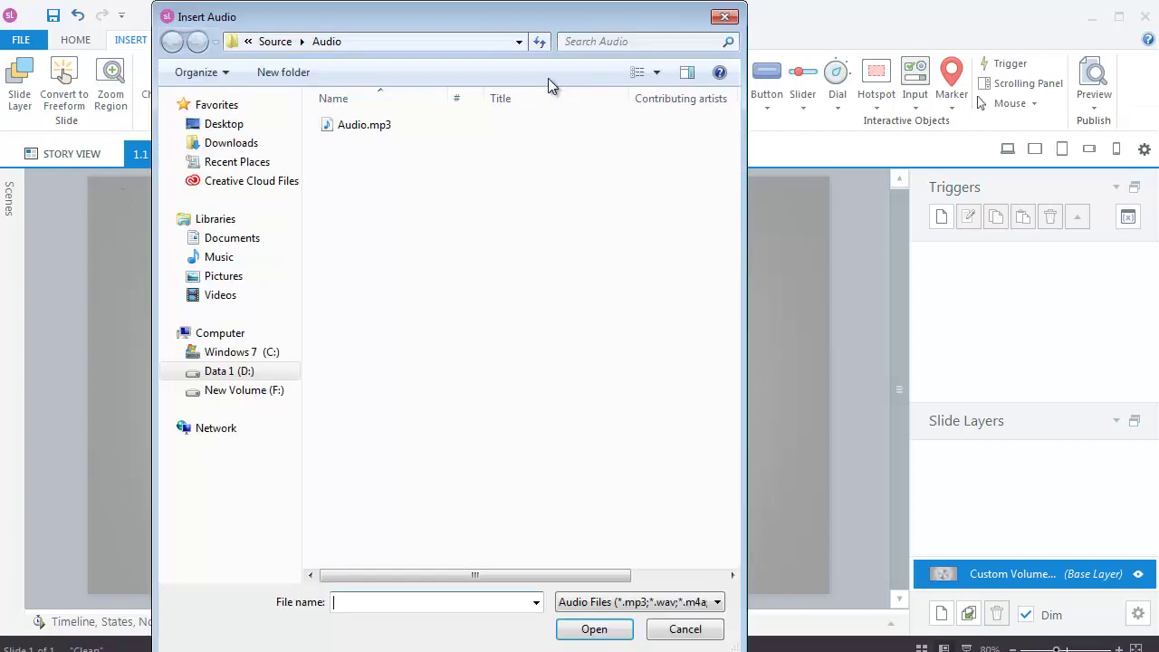
click(363, 124)
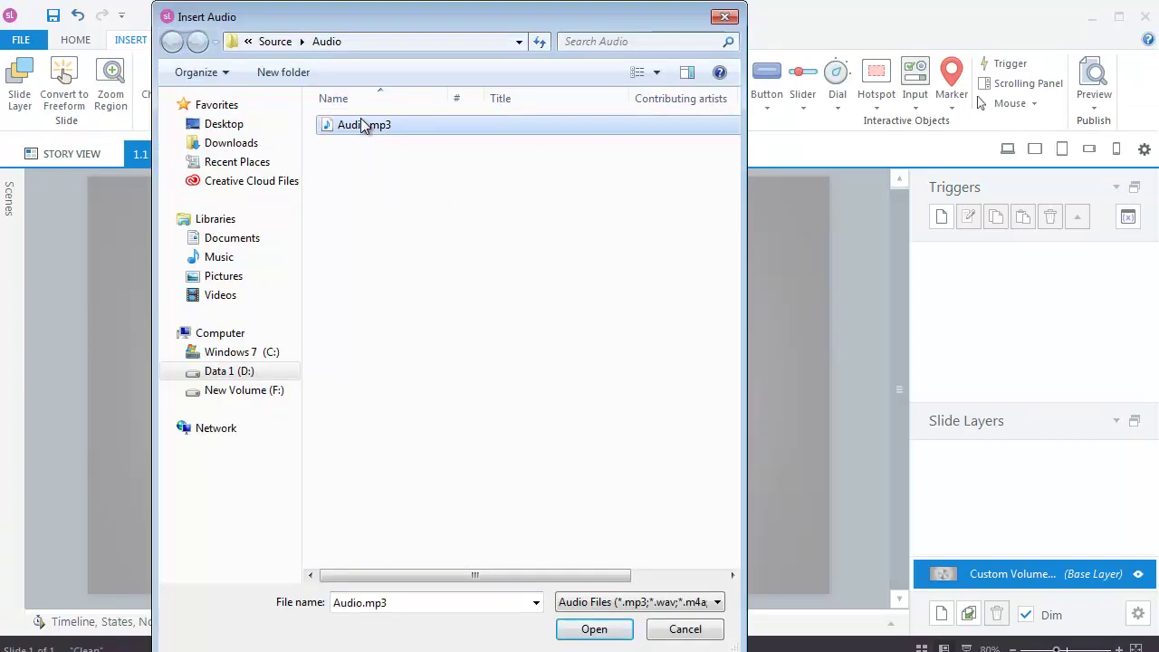
click(594, 627)
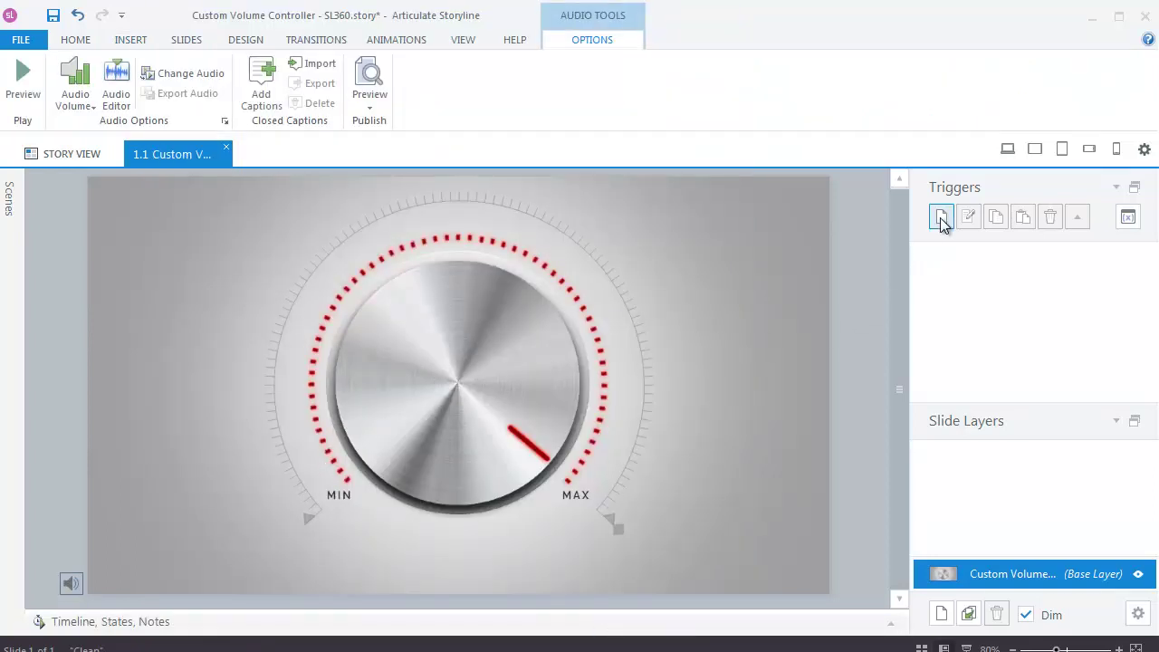
Add a slide trigger that plays the media Audio 1 - Audio.mp3 when the timeline starts
click(942, 219)
drag(693, 214, 908, 133)
click(841, 174)
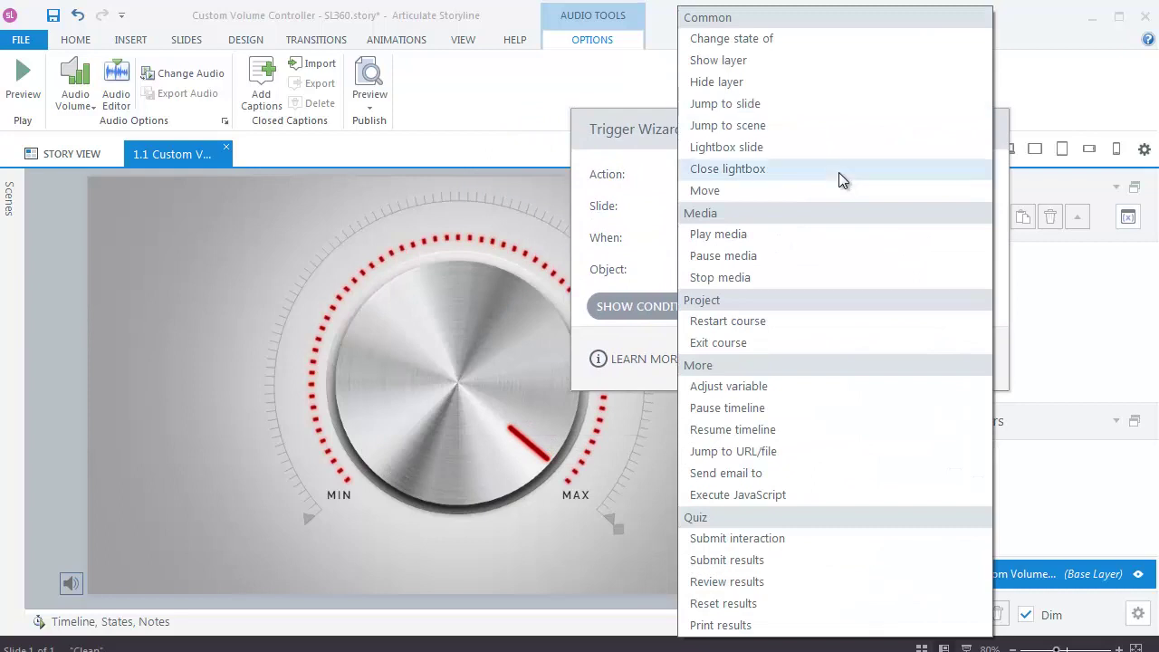
click(783, 240)
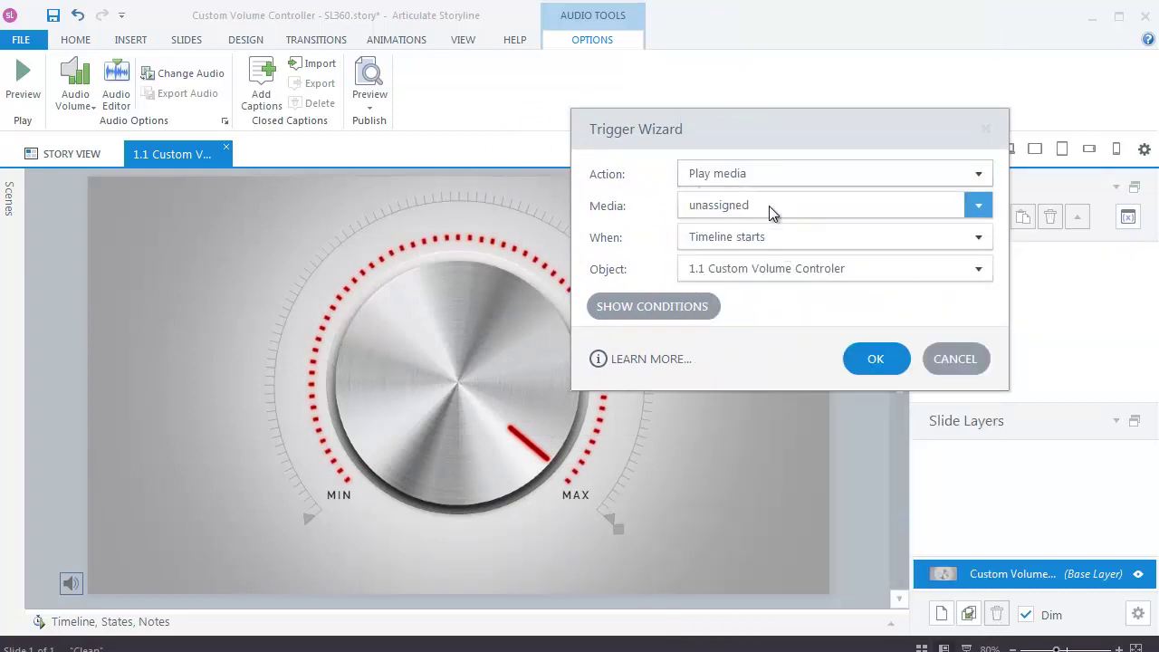
click(769, 206)
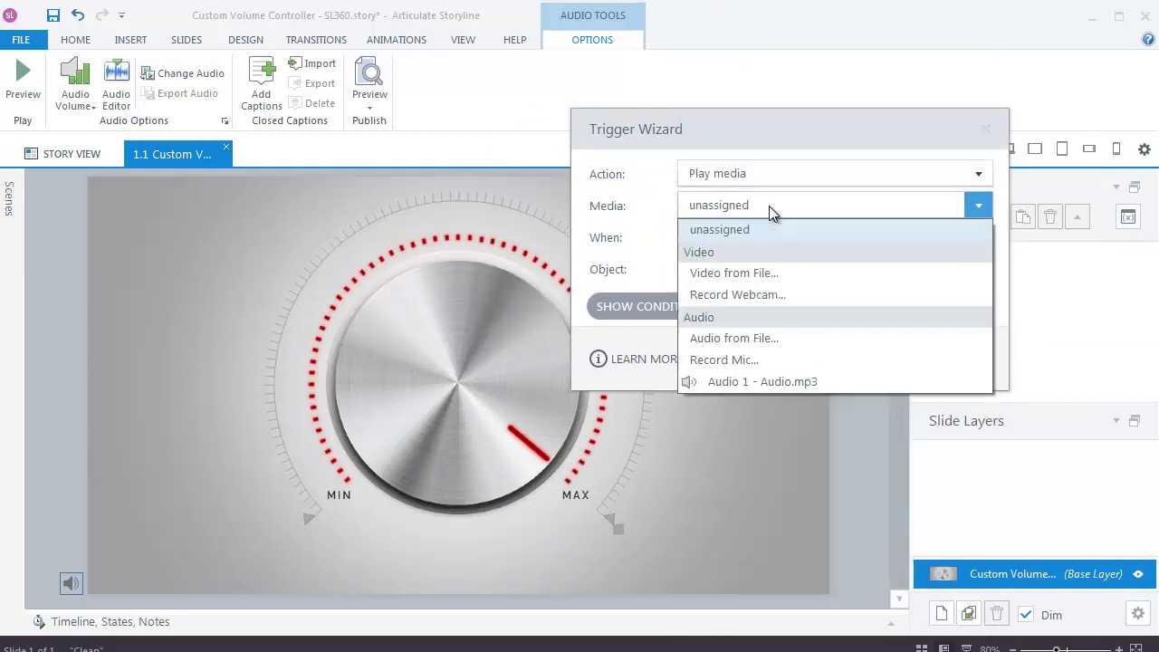
click(750, 381)
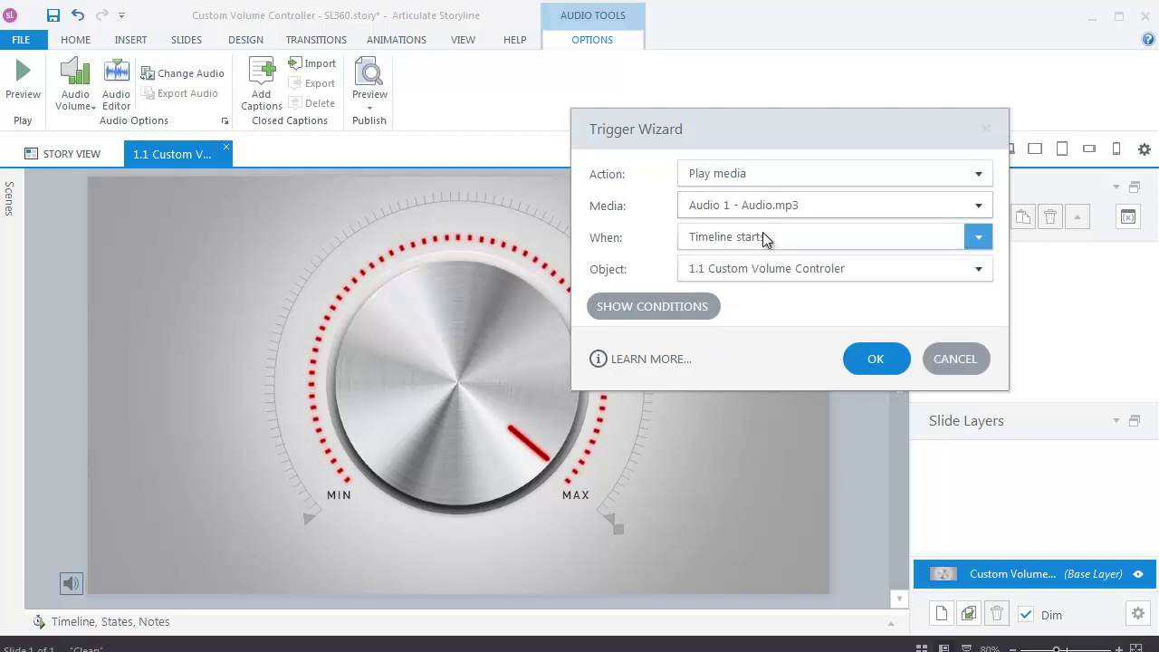
click(876, 360)
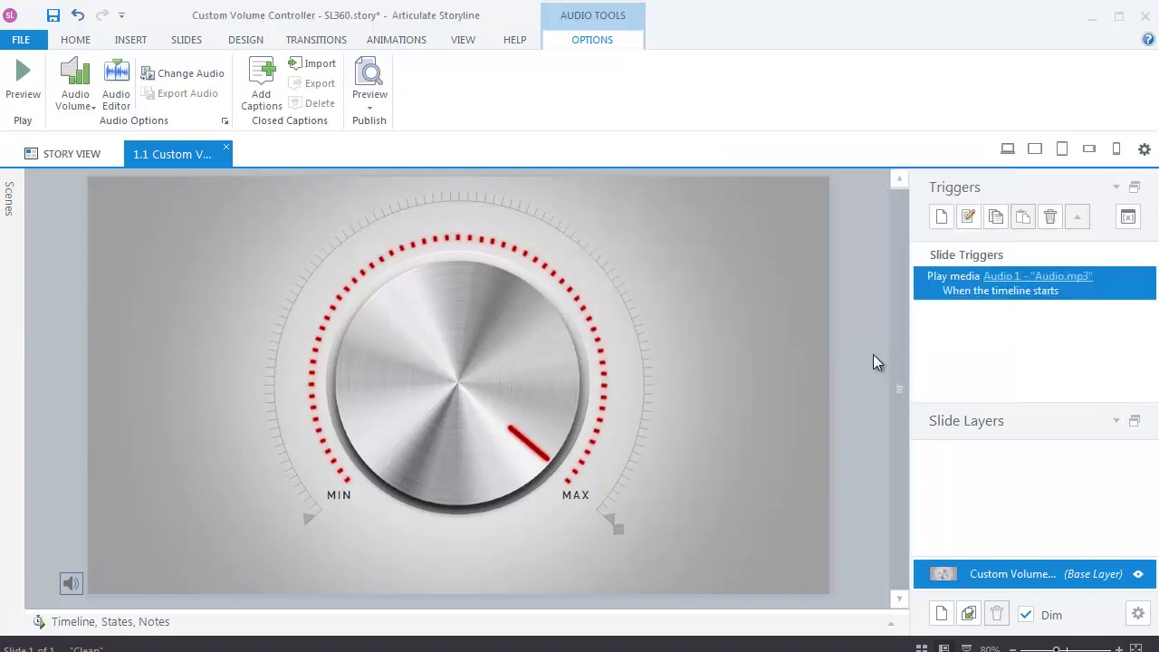
Add a trigger that plays the media Audio 1 - Audio.mp3 again when the media Audio 1 - Audio.mp3 completes
click(941, 217)
click(531, 287)
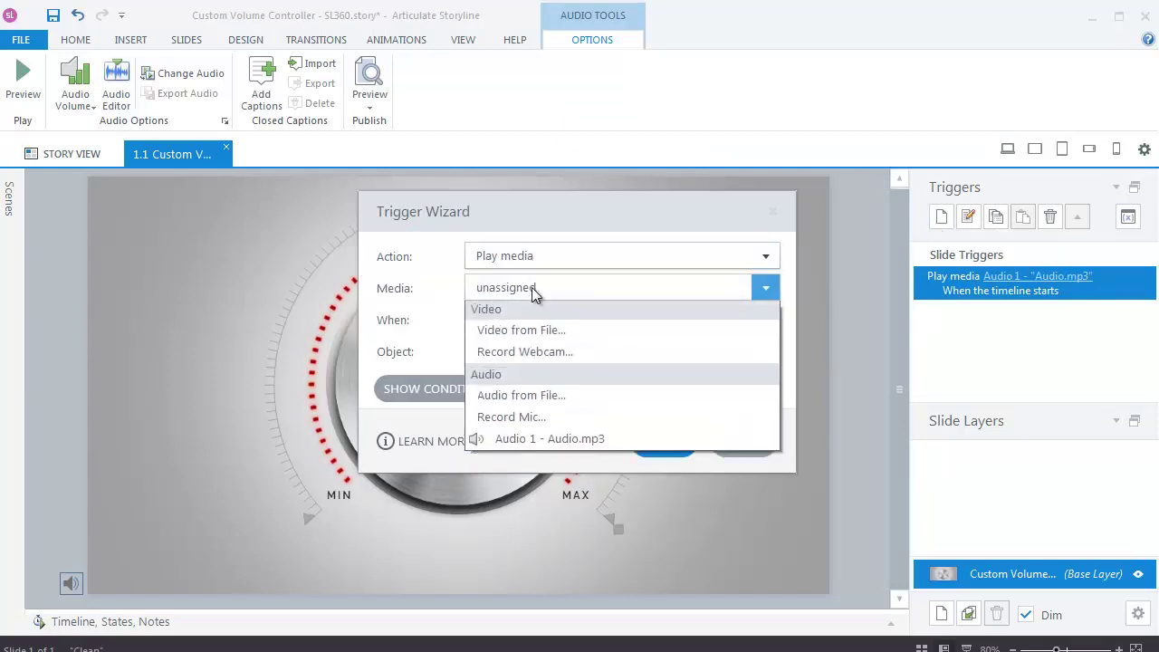
click(512, 464)
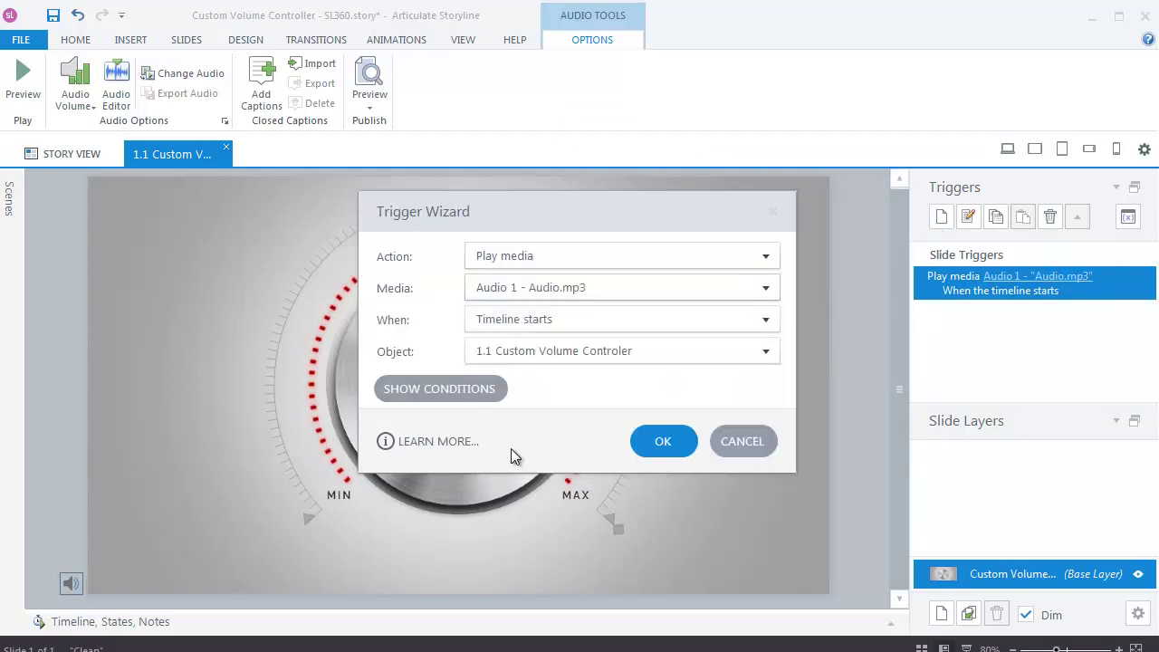
click(525, 319)
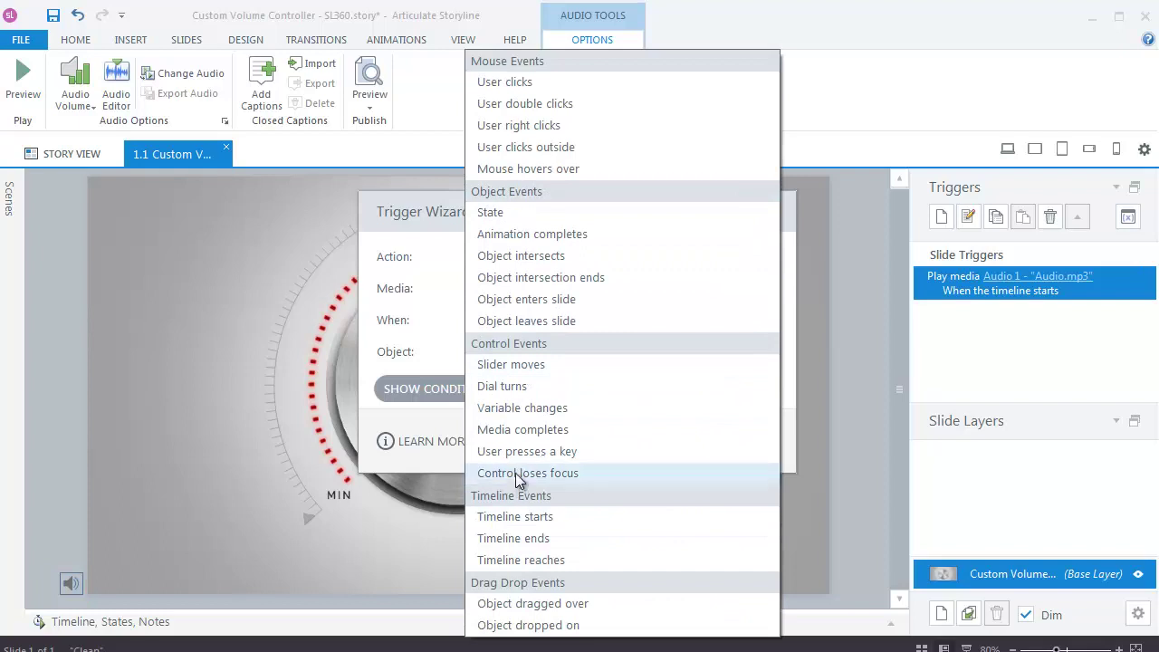
click(521, 429)
click(536, 357)
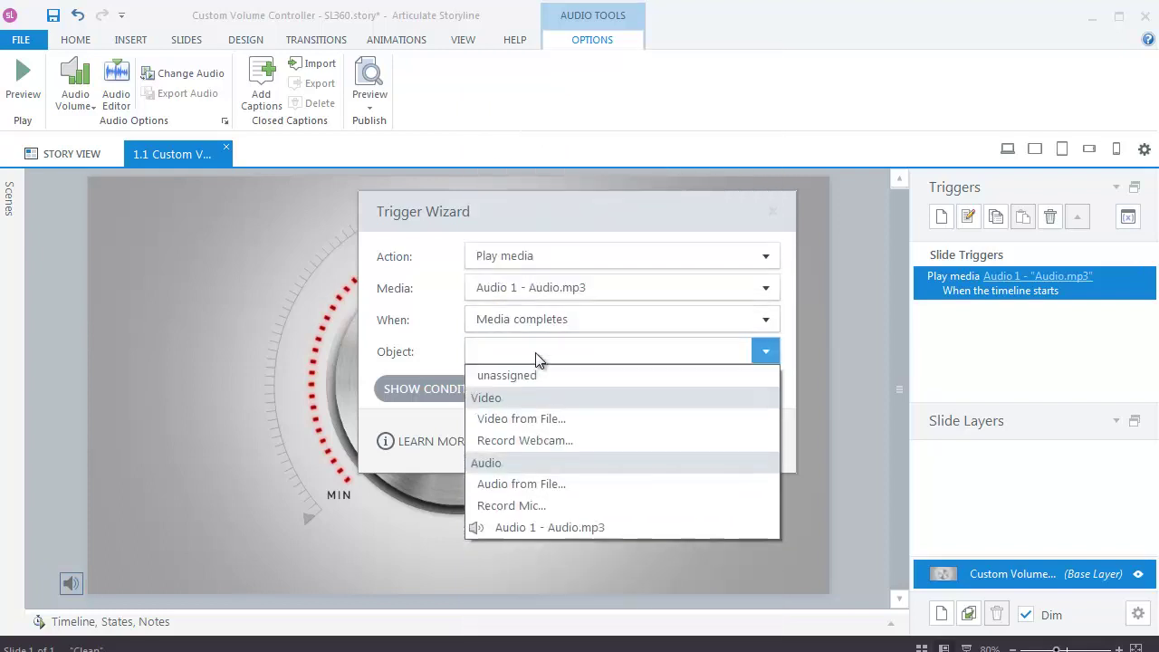
click(515, 534)
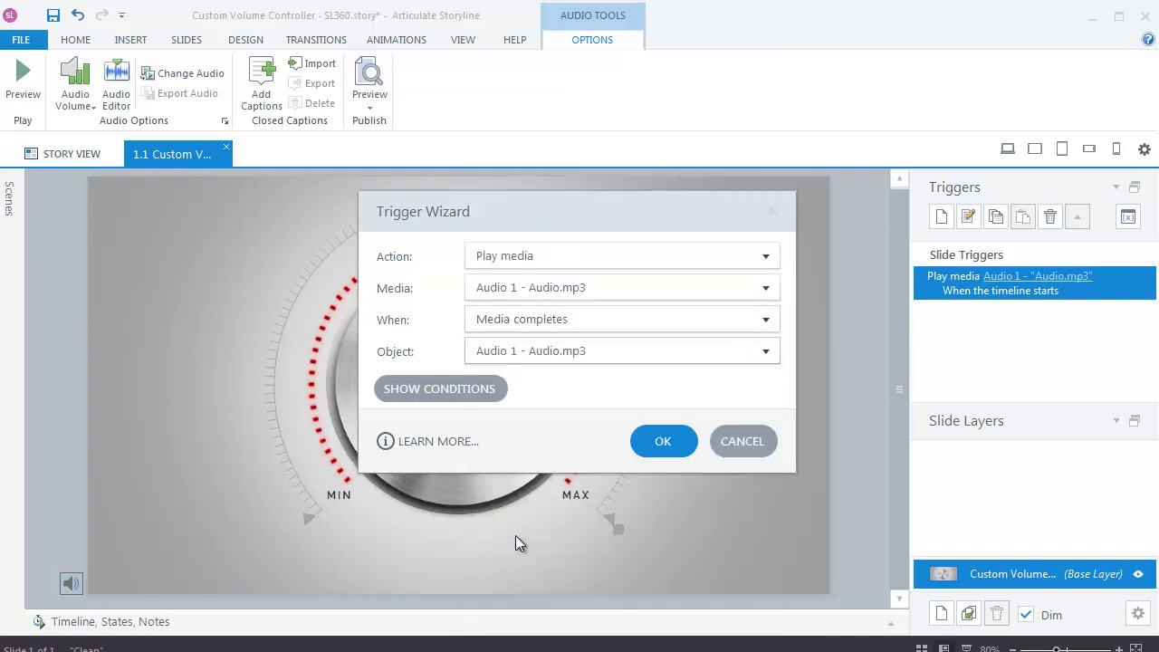
click(665, 441)
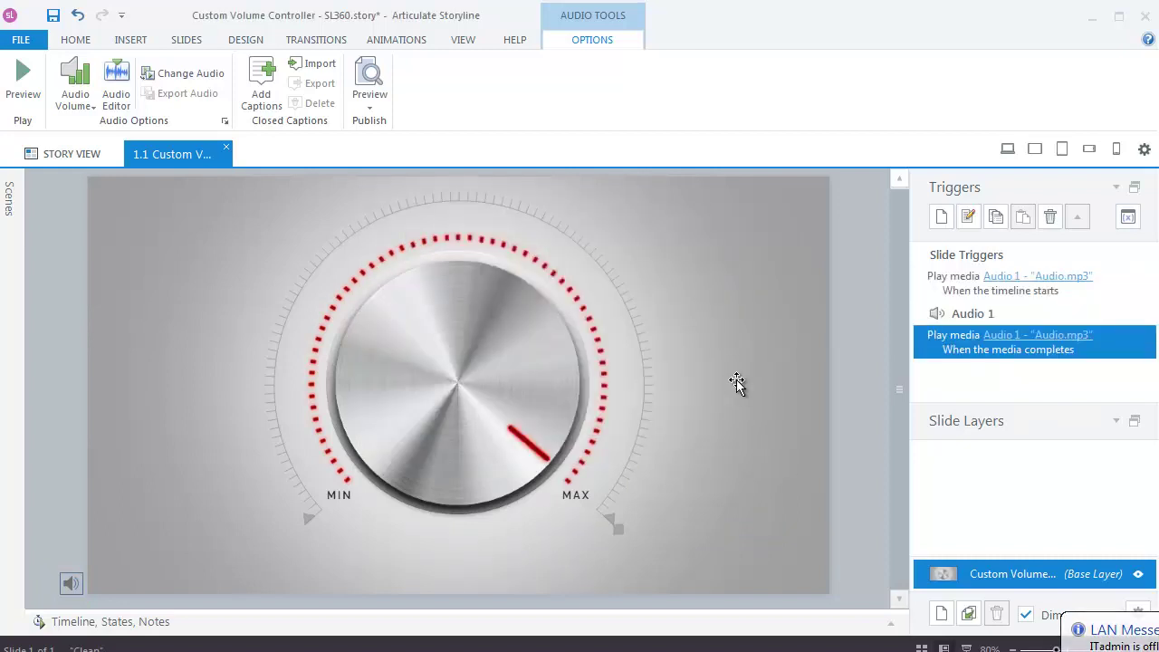
Rename the project variable Picture1 as Volume
click(1130, 220)
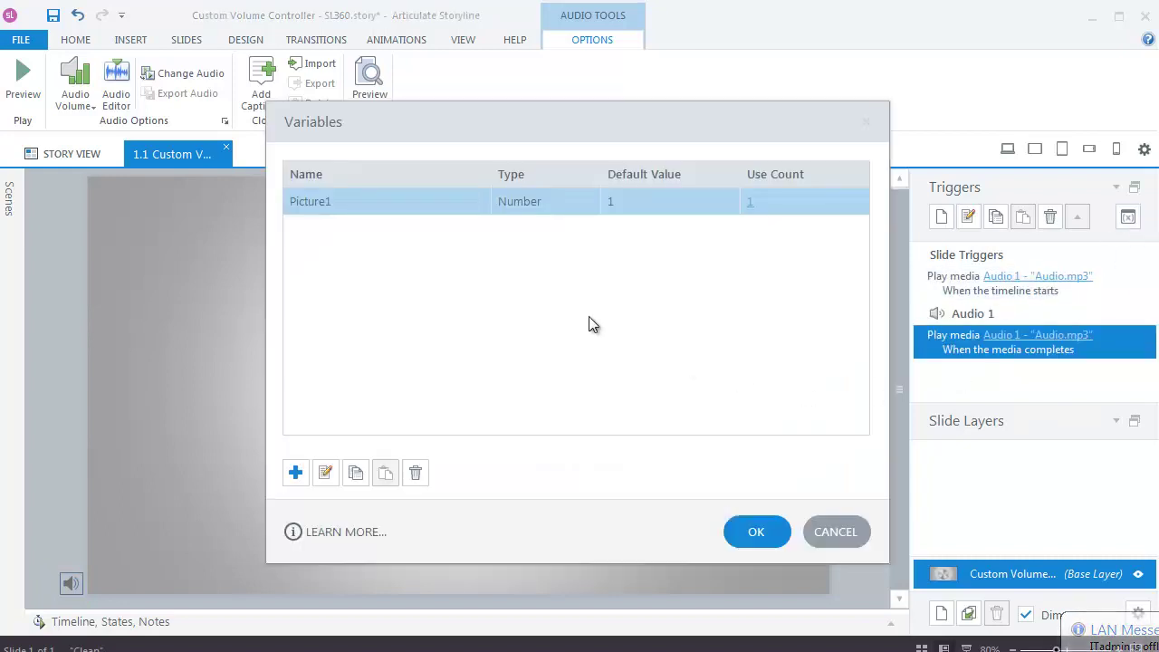
click(339, 201)
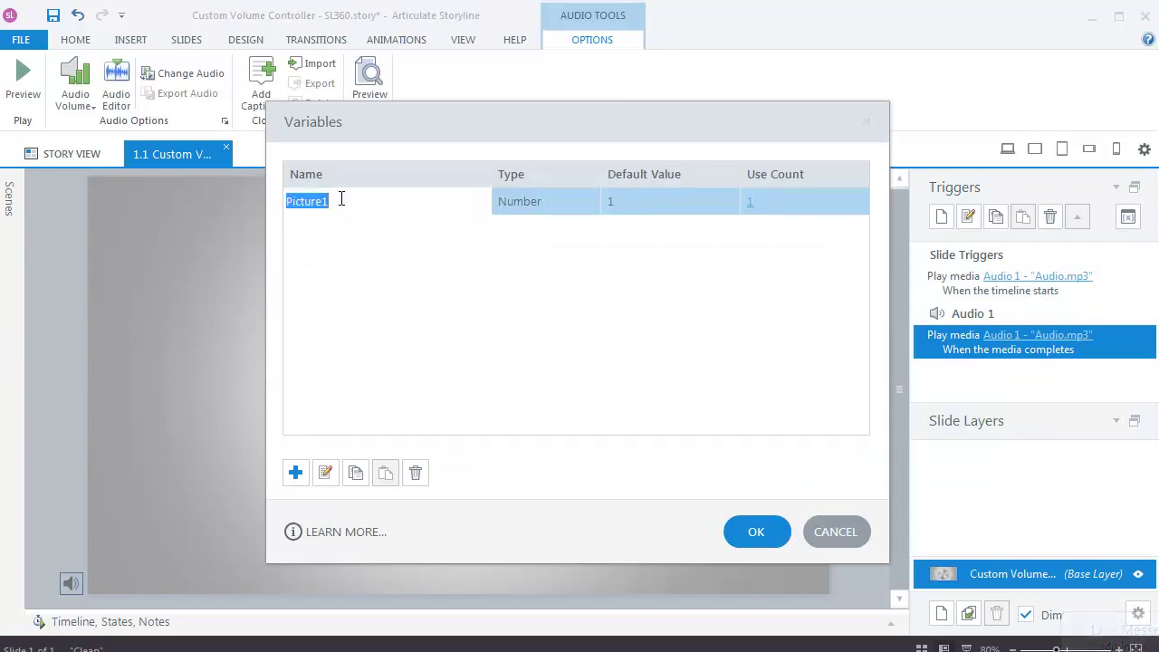
key(BackSpace)
text(Volu)
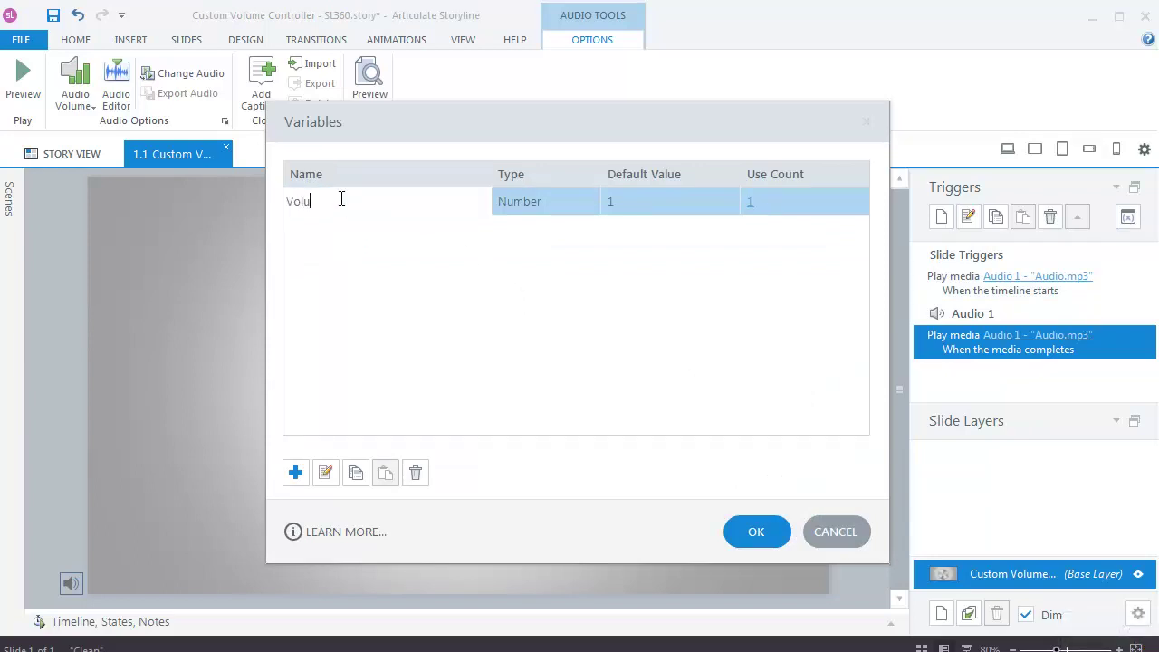
text(me)
click(743, 537)
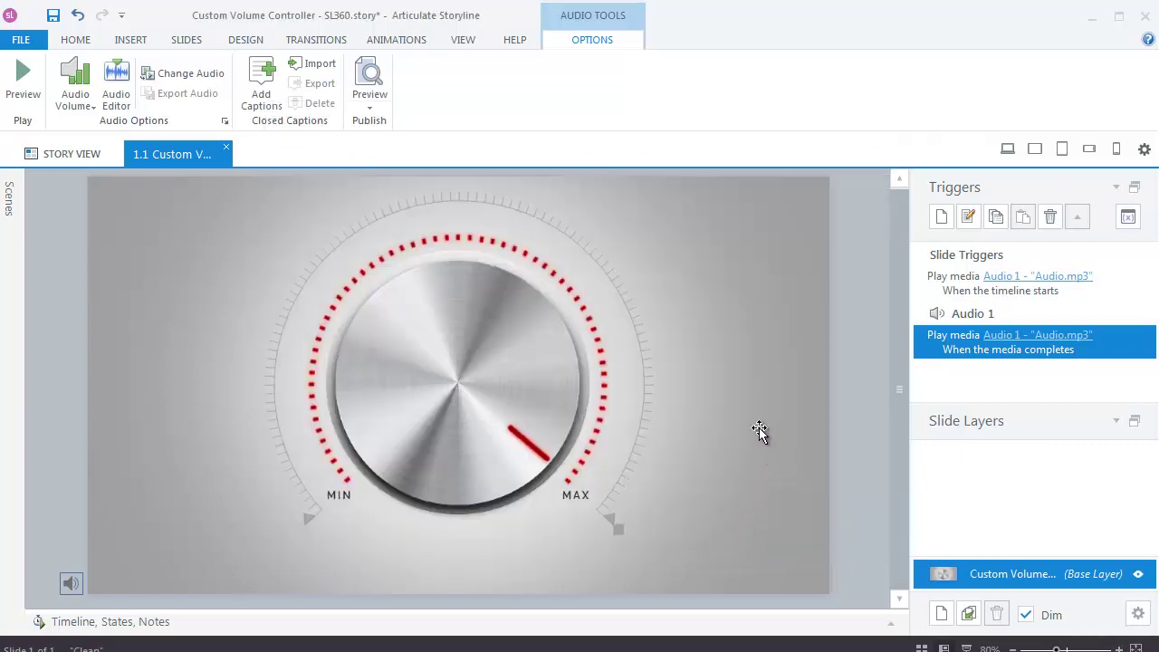
Set up a new trigger that executes JavaScript when the dial Picture 1 turns, with no dial condition
click(941, 219)
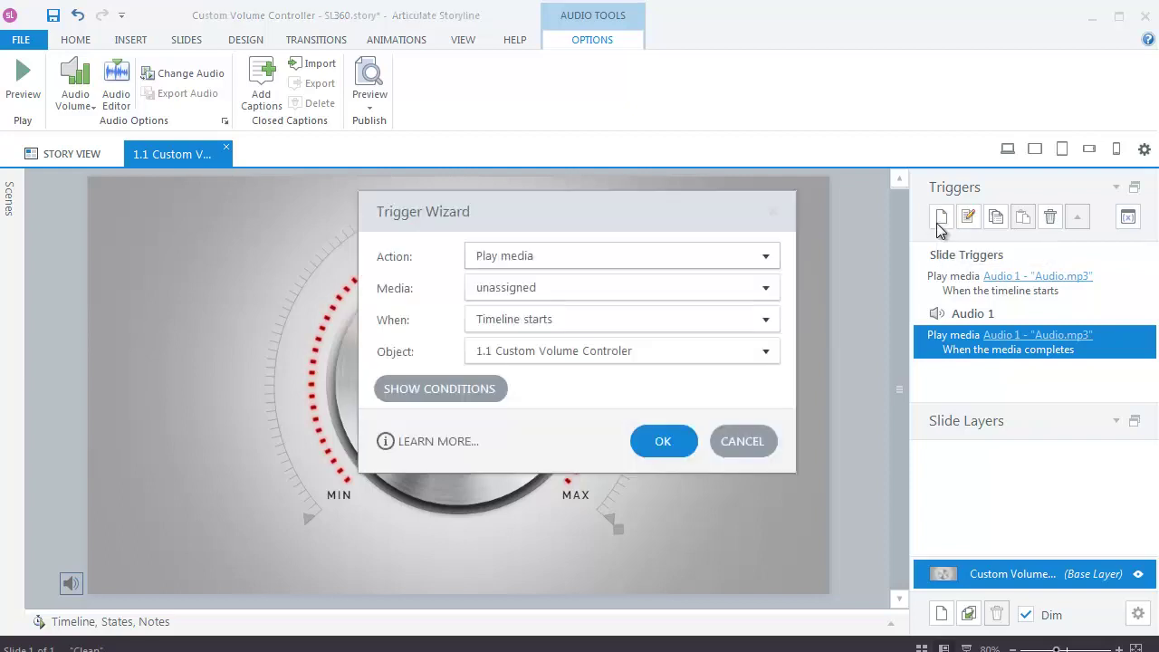
click(680, 257)
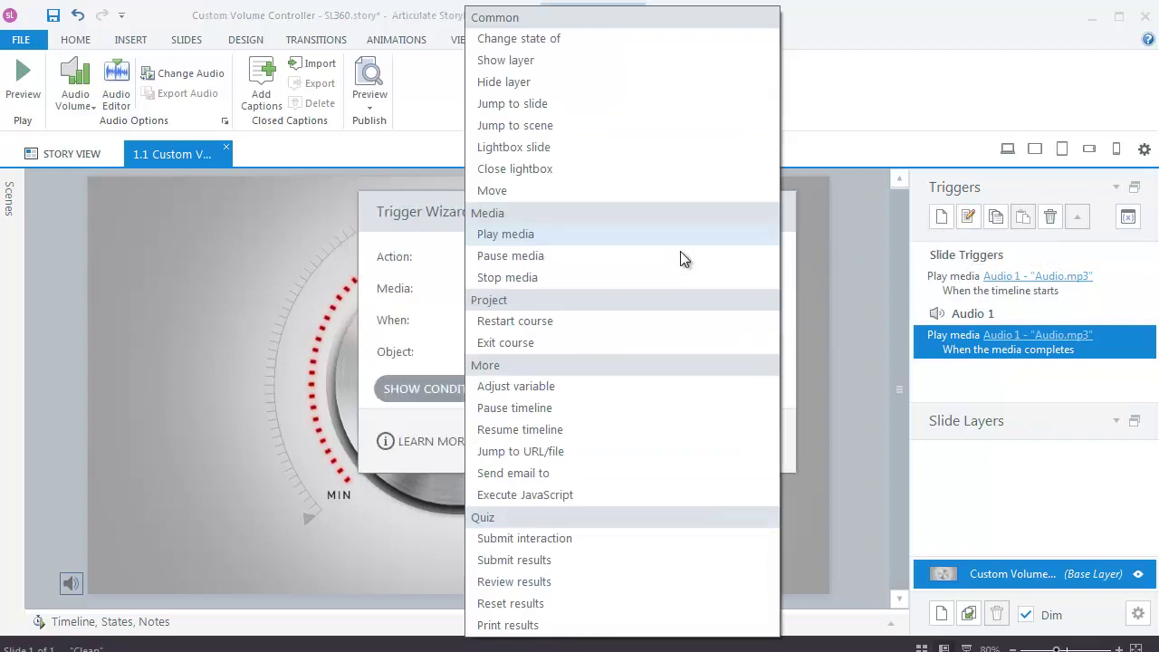
click(542, 494)
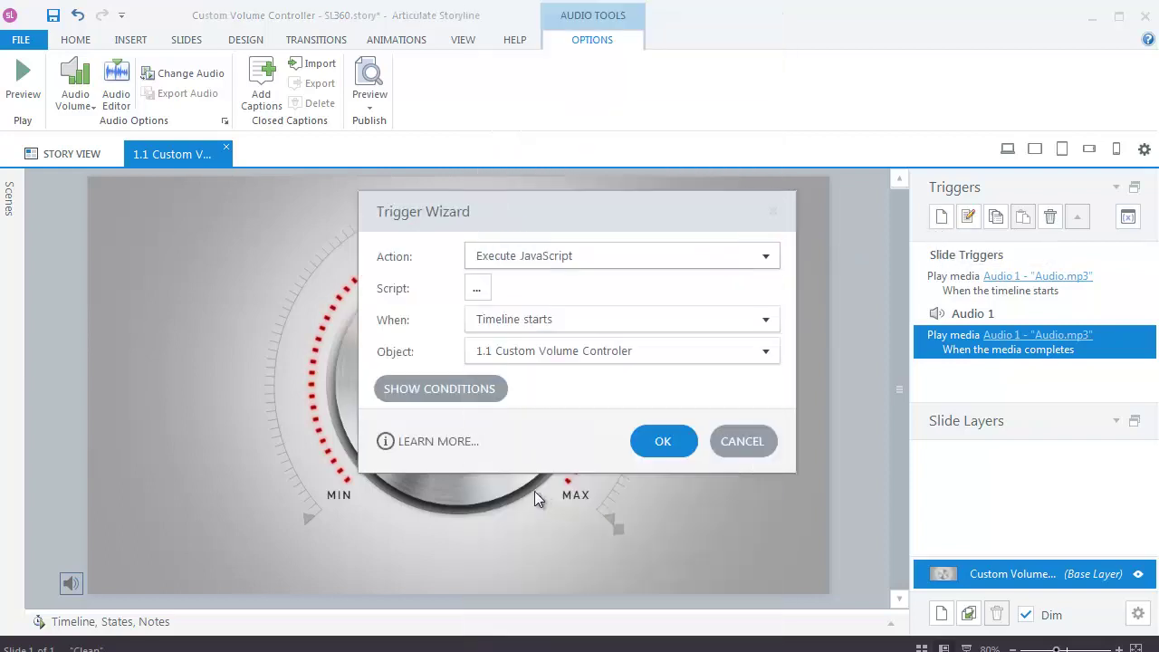
click(508, 319)
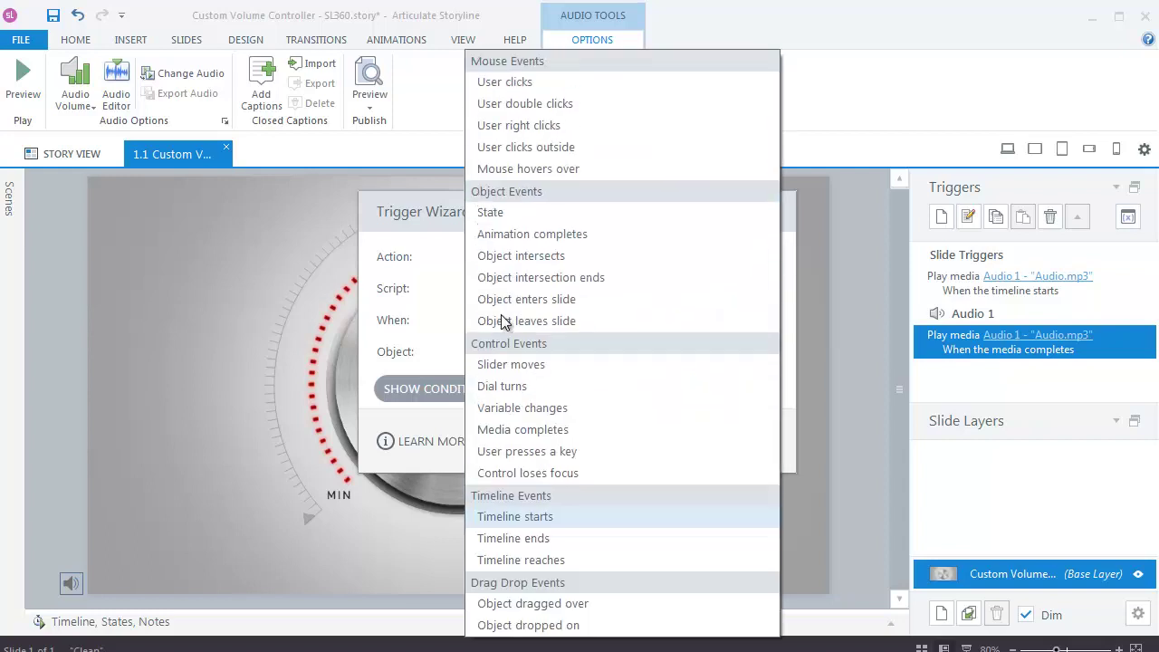
click(524, 385)
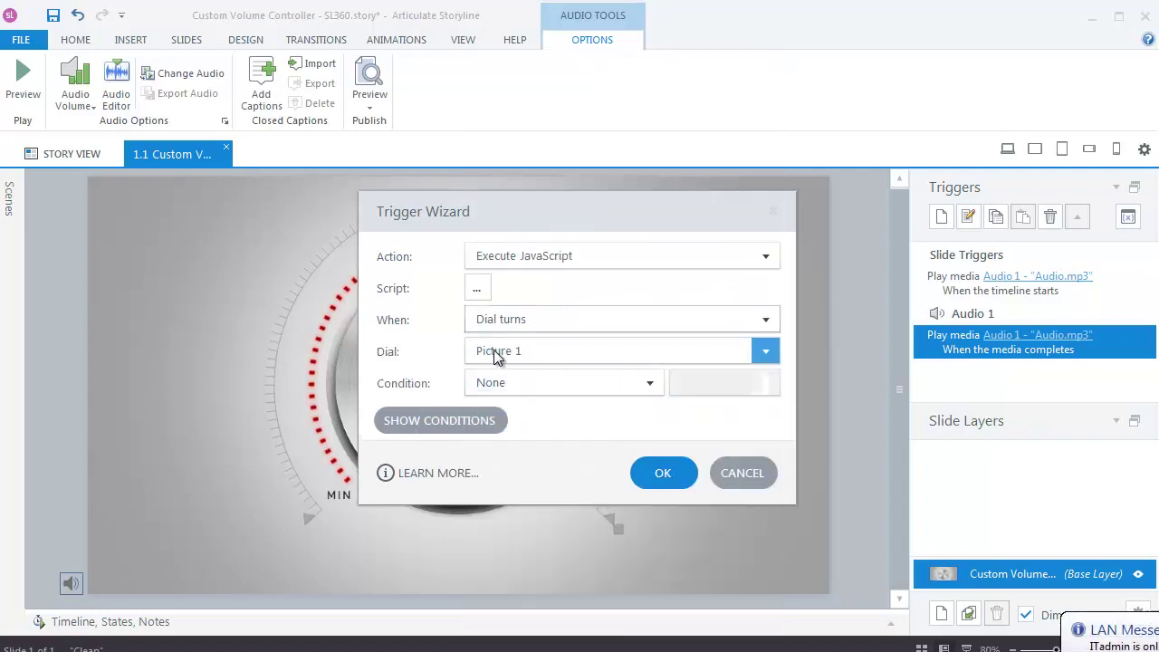
Enter the trigger's script _g.trigger("volume:changed", GetPlayer().GetVar("Volume")); and save the trigger
click(476, 288)
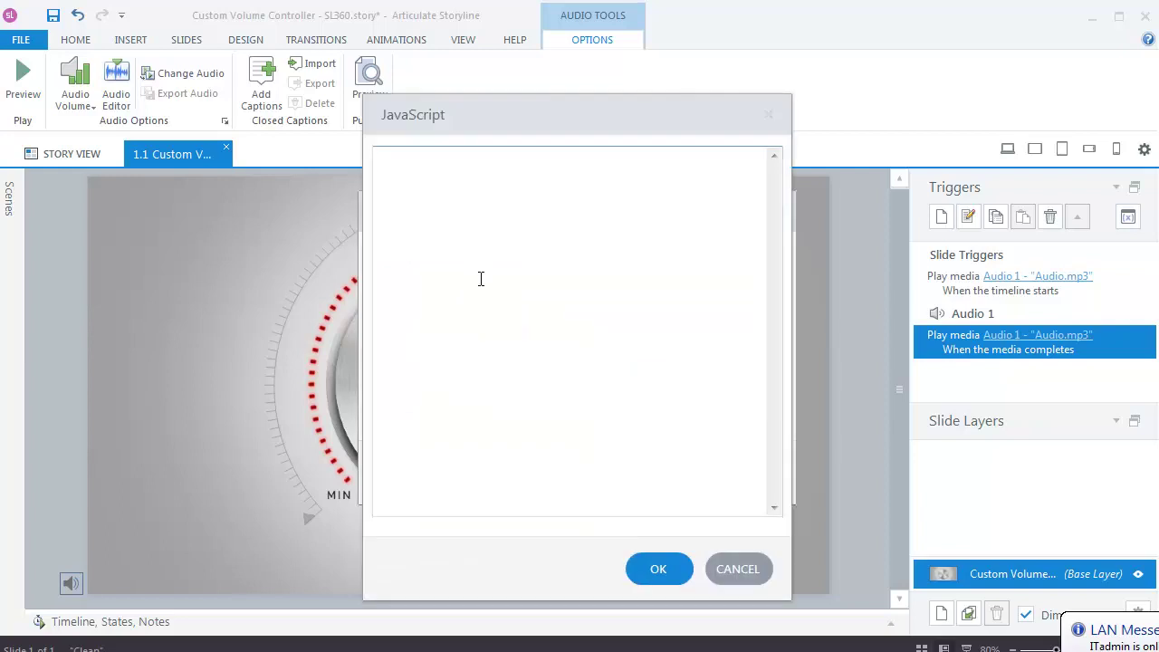
click(397, 171)
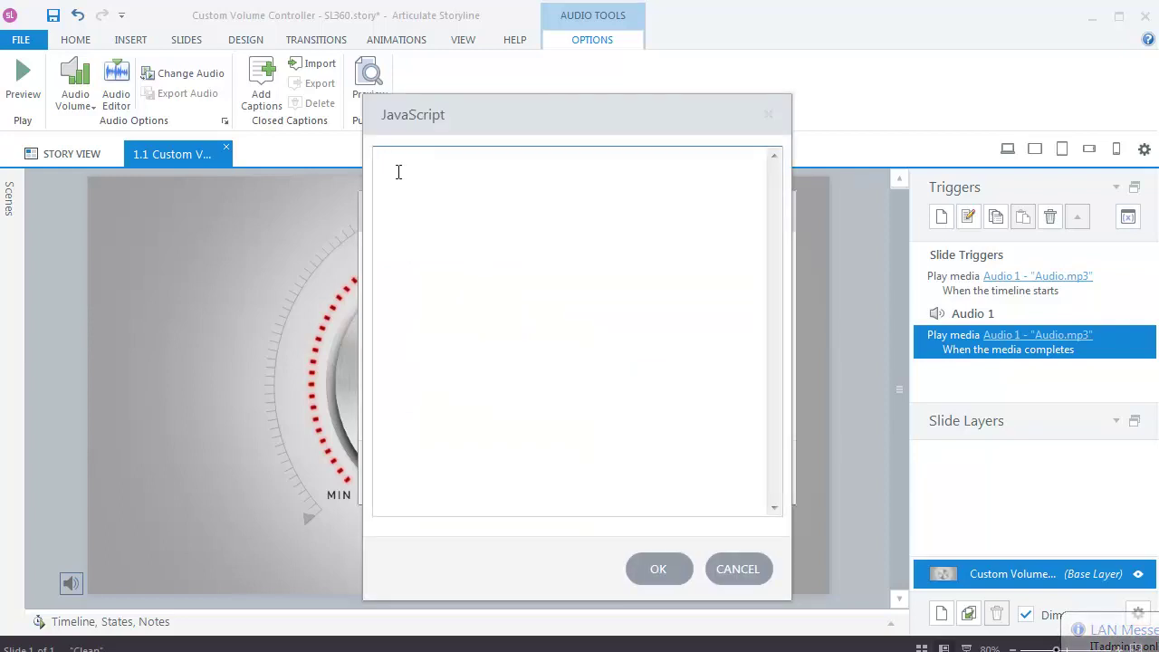
text(g.tr)
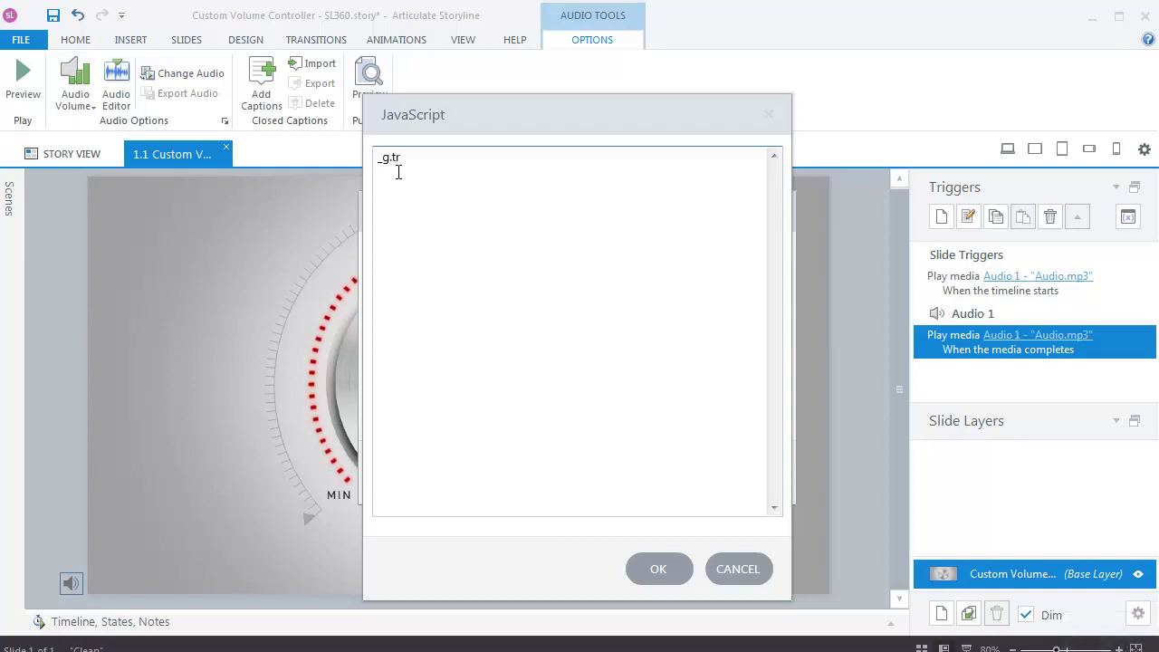
text(igger)
text("volume:changed")
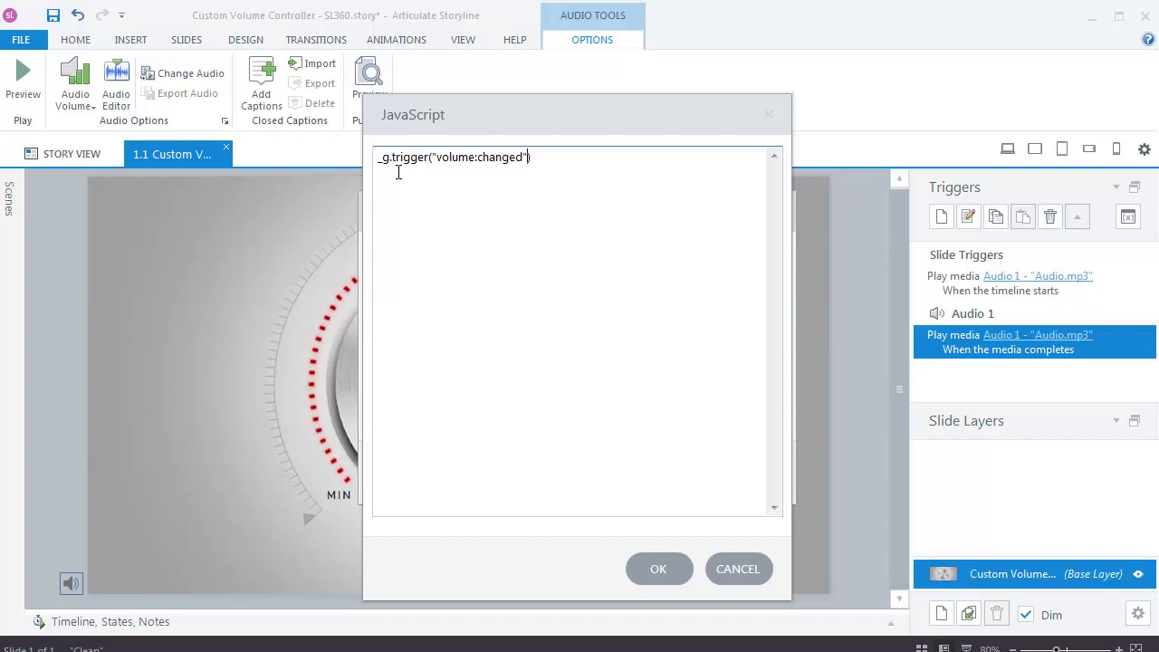
text(, GetPlayer)
text(().Get)
text(Var()
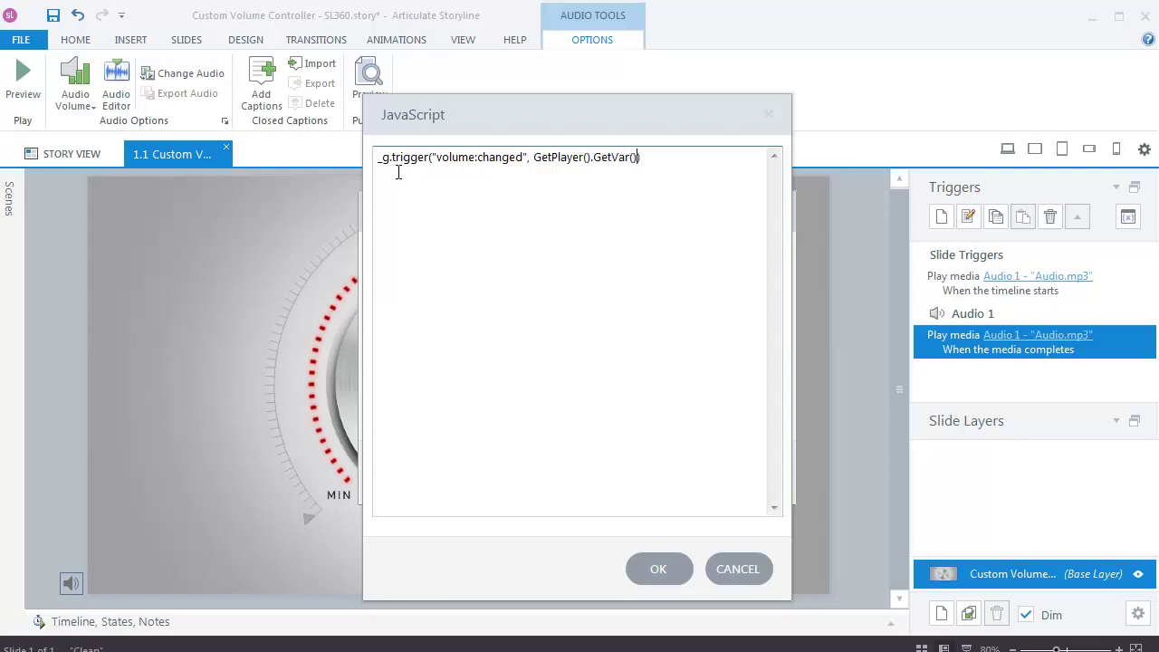
text(""Volume)
key(End)
text(;)
click(660, 572)
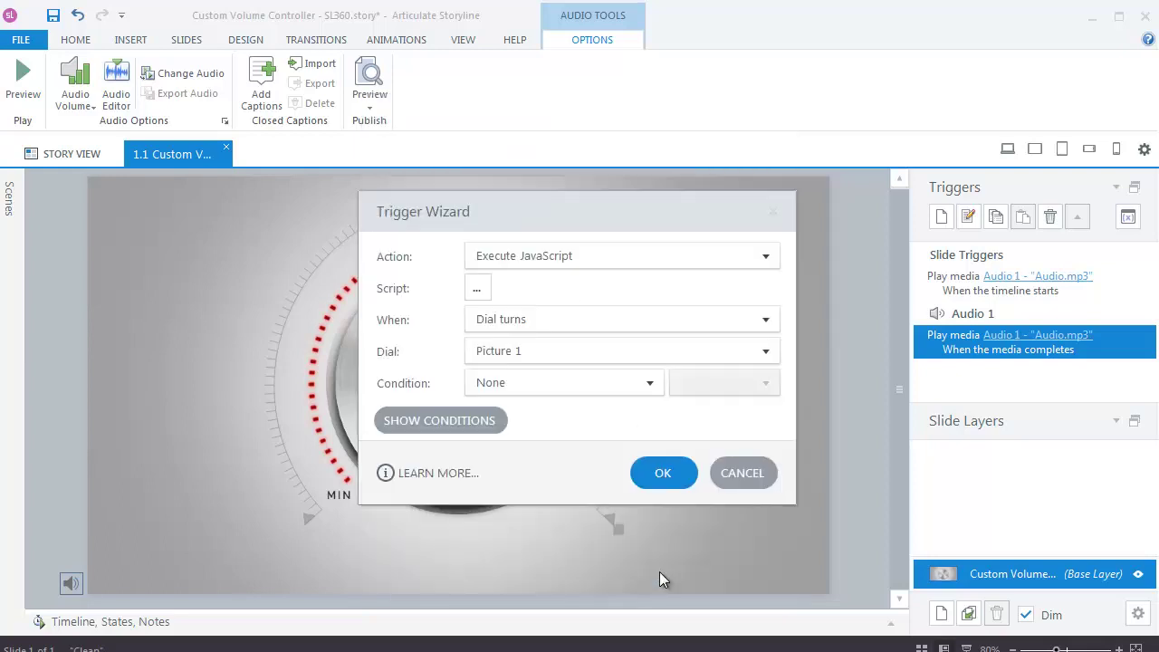
click(664, 474)
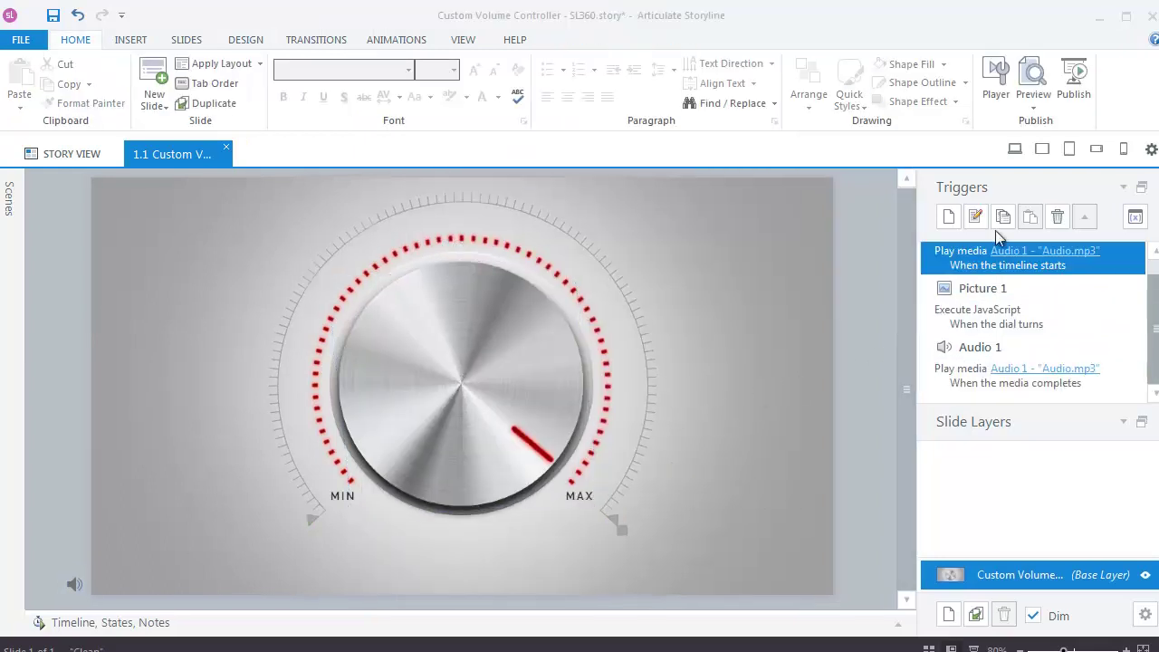
Publish the whole project for the web in HTML5 format to the Source\Publish folder
click(1073, 95)
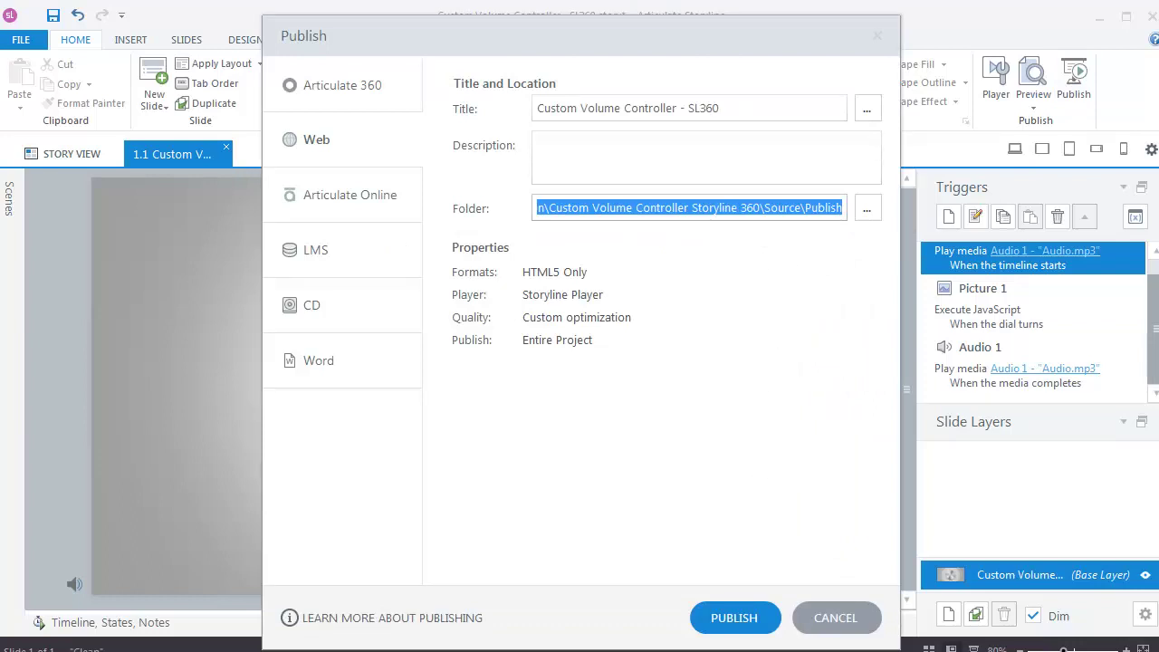
click(732, 618)
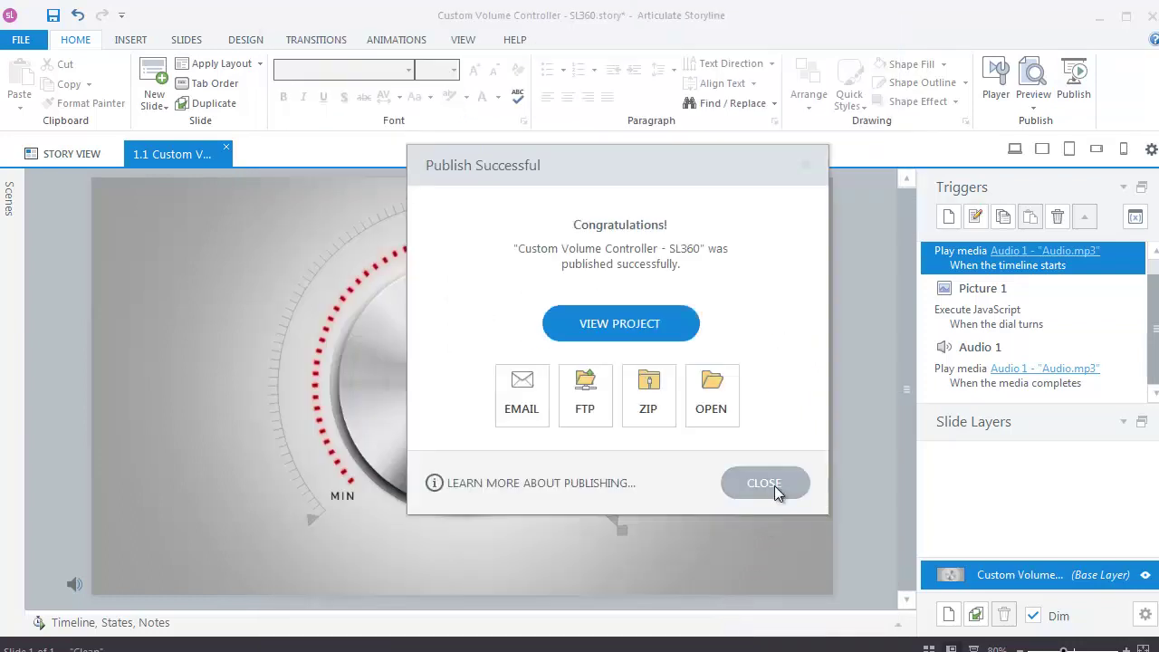
click(774, 486)
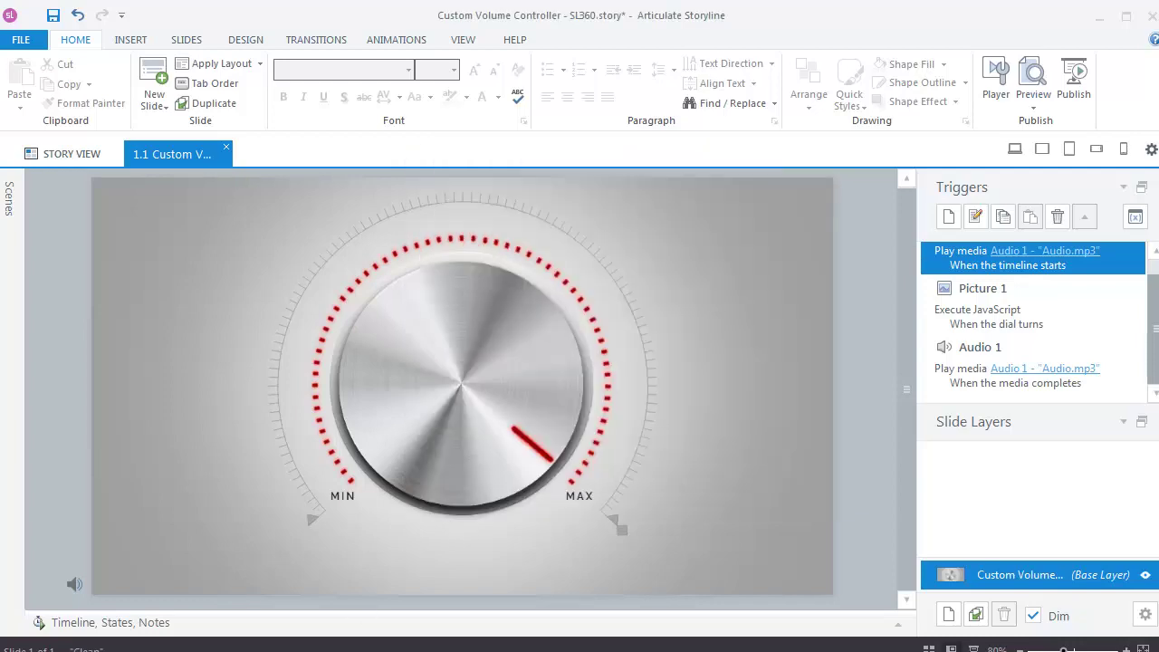
Switch to Windows Explorer and rename the published output folder as Custom Volume Controller - SL360
click(356, 636)
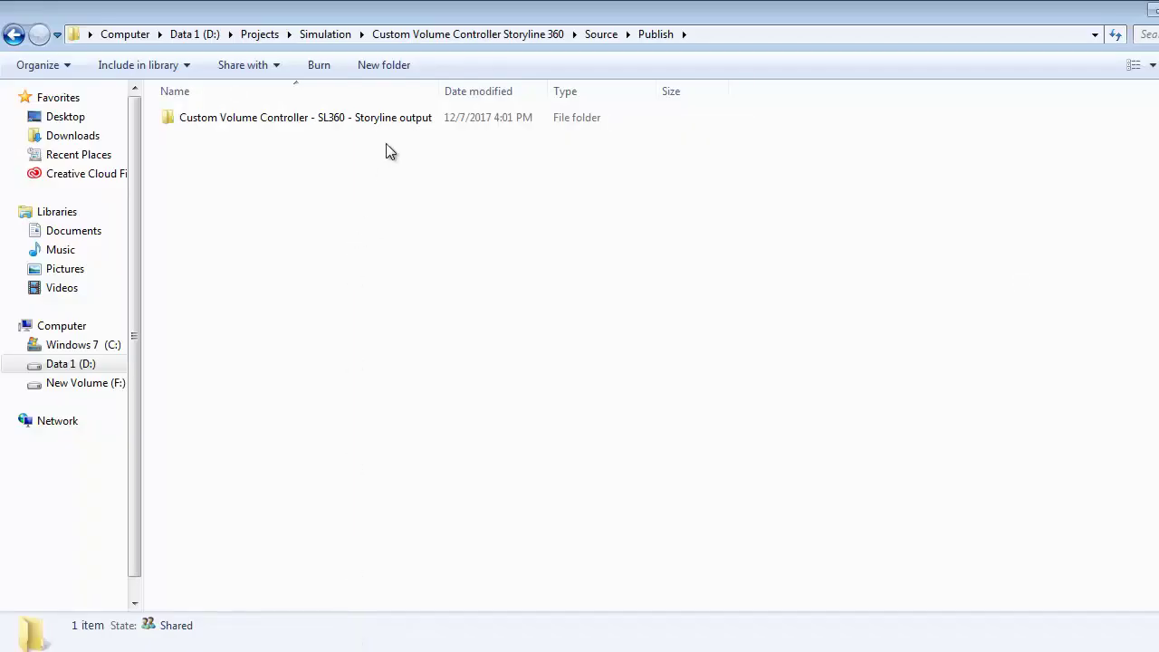
click(412, 120)
key(F2)
key(End)
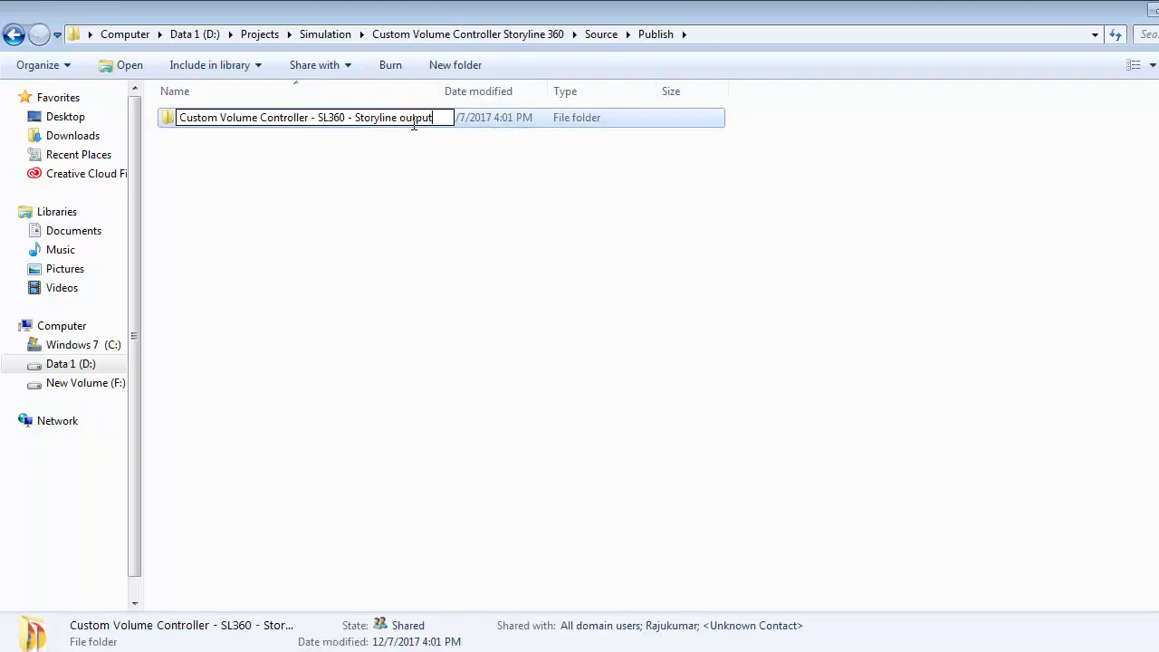
key(BackSpace)
key(BackSpace)
key(BackSpace)
key(BackSpace)
key(BackSpace)
key(BackSpace)
key(BackSpace)
key(BackSpace)
key(BackSpace)
key(BackSpace)
key(BackSpace)
key(BackSpace)
key(BackSpace)
key(BackSpace)
key(BackSpace)
key(BackSpace)
key(BackSpace)
key(BackSpace)
key(BackSpace)
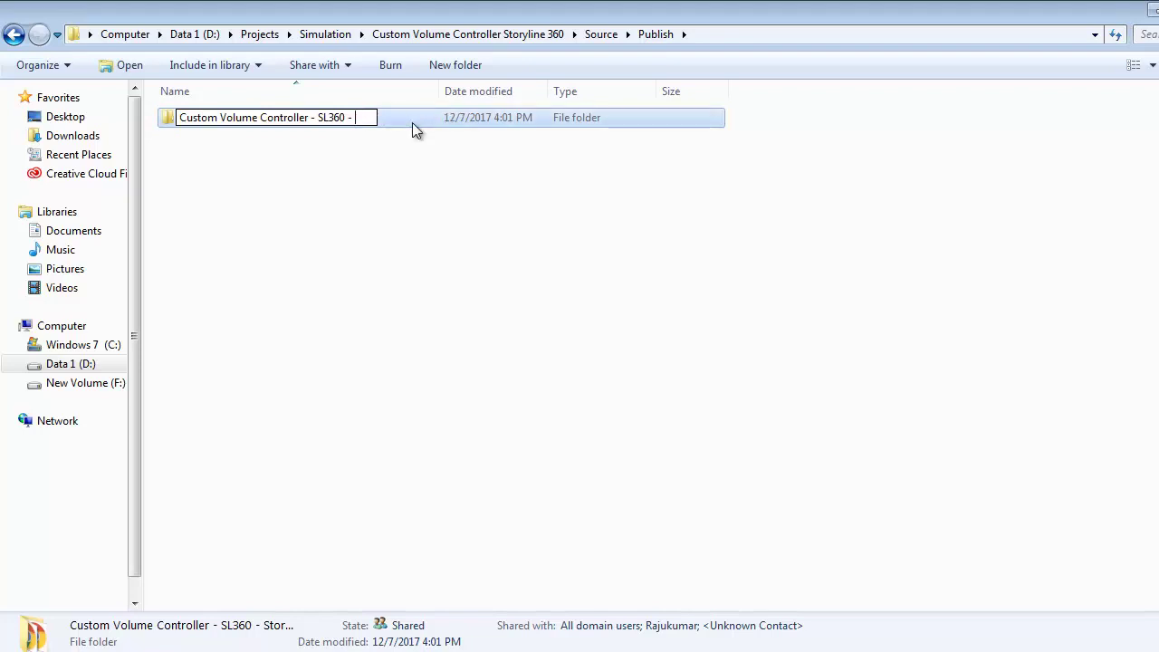
key(Return)
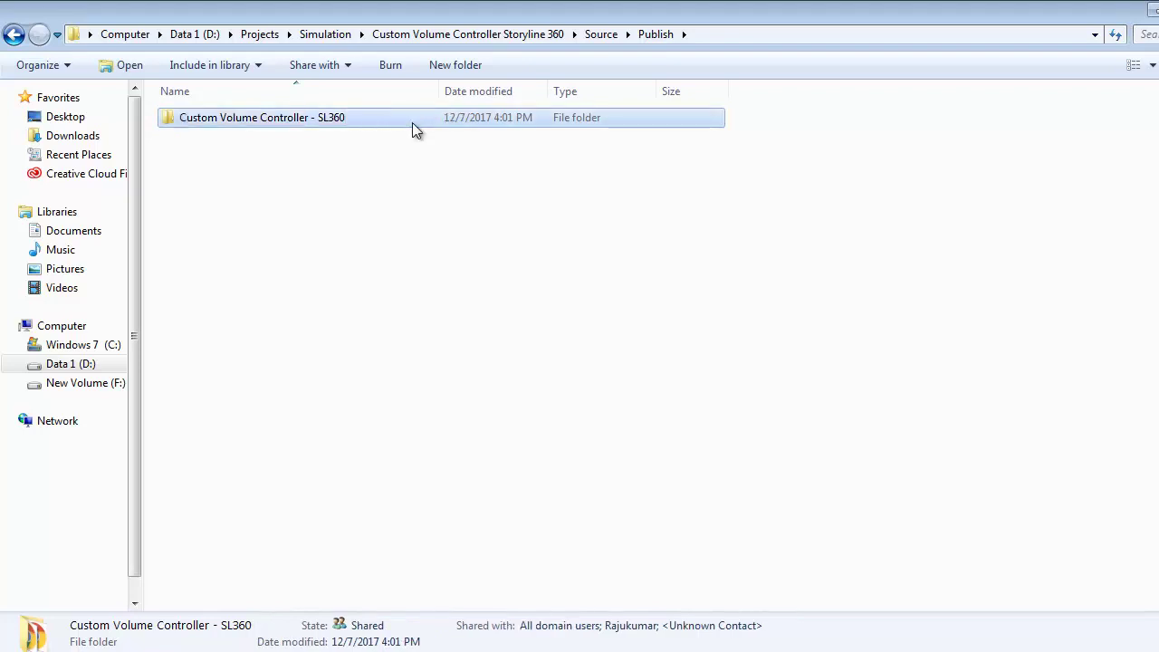
Open the html5\lib\scripts folder inside the published Custom Volume Controller - SL360 folder
click(347, 121)
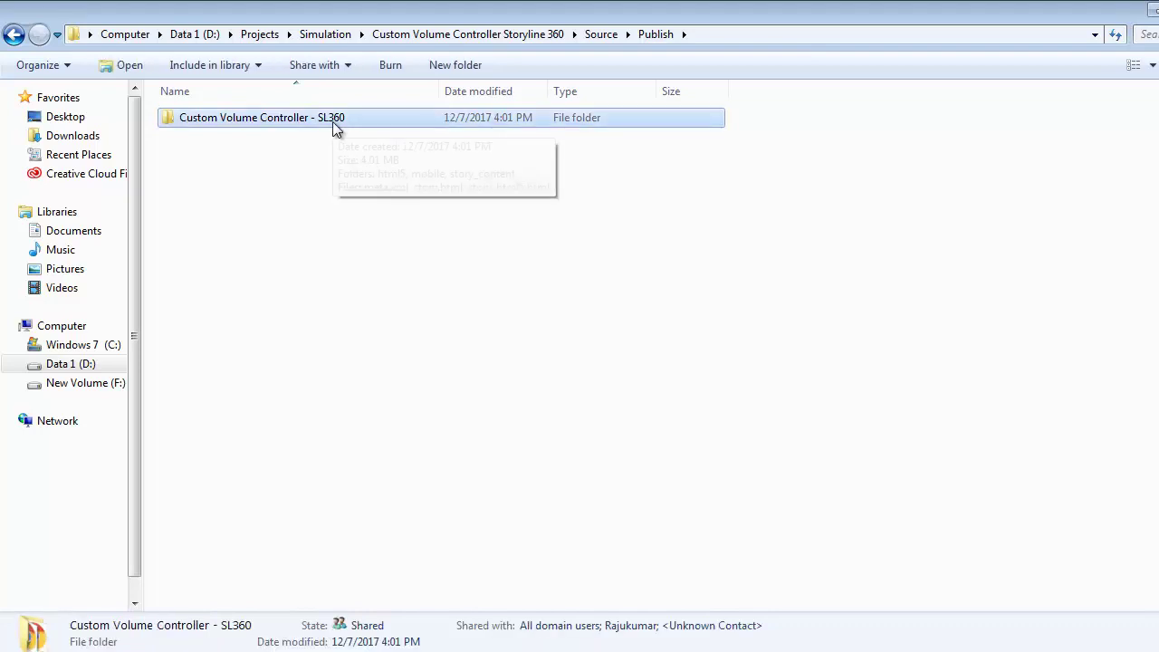
double_click(333, 122)
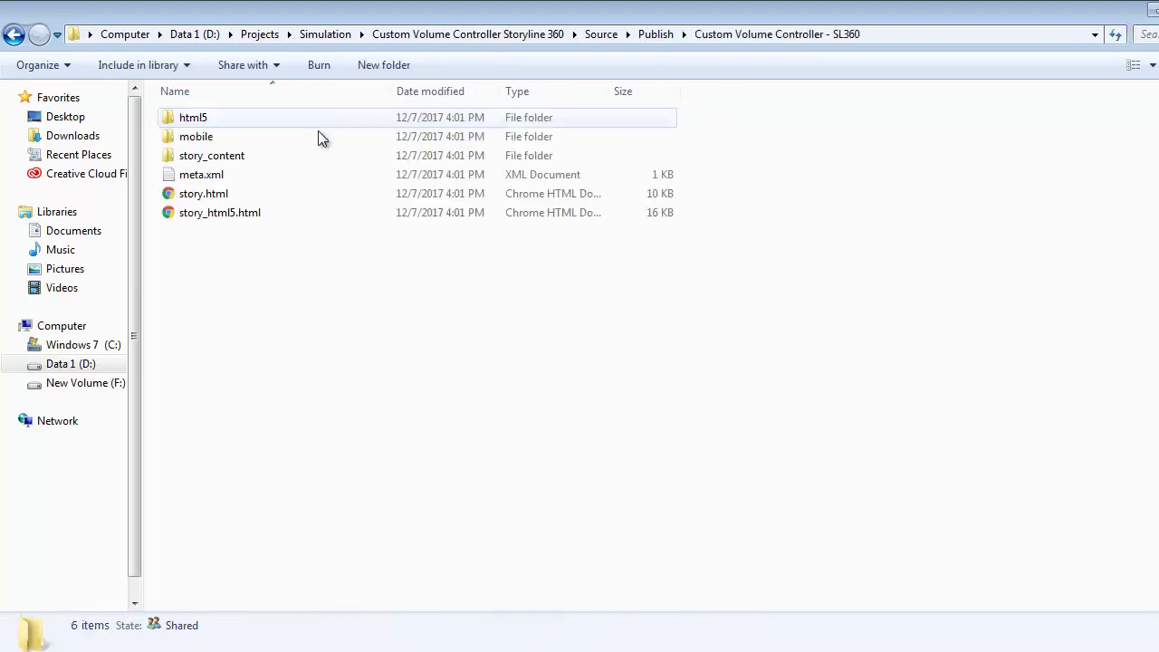
double_click(209, 116)
click(209, 136)
double_click(209, 133)
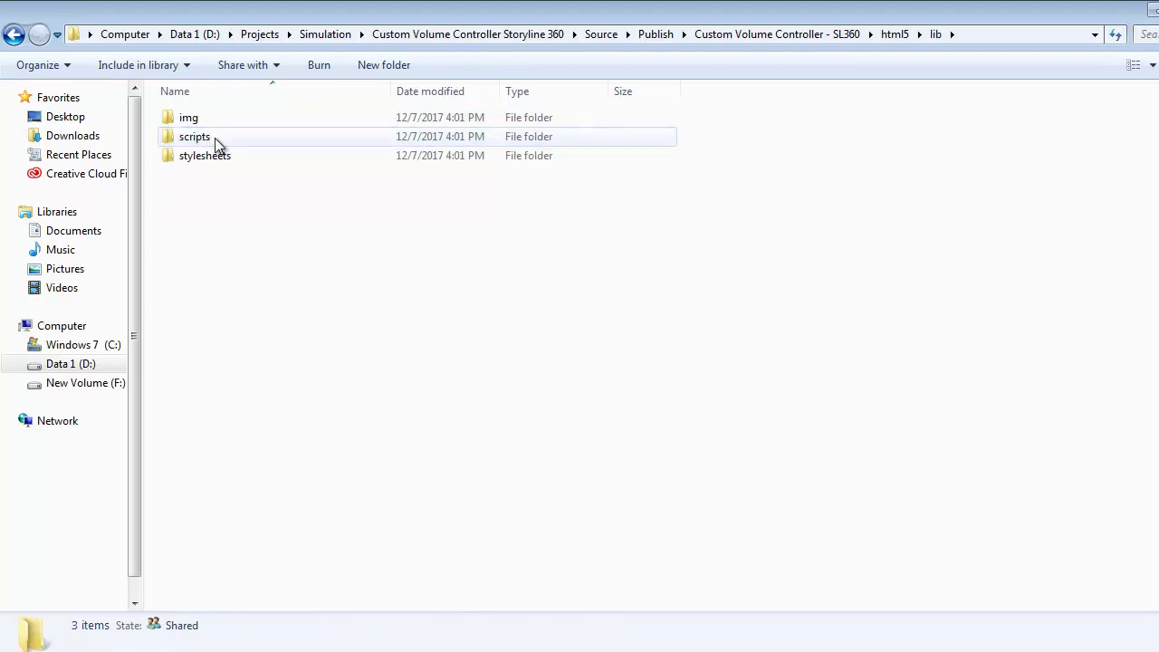
double_click(215, 138)
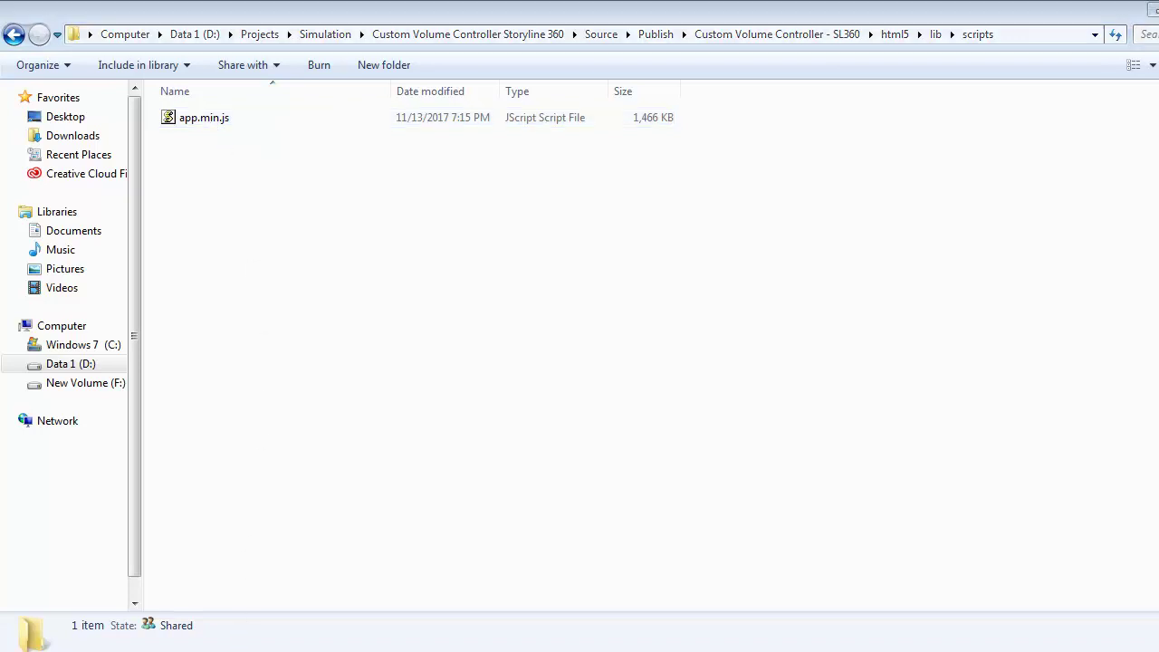
Copy app.min.js from the Source\Script folder into the published html5\lib\scripts folder, replacing the existing file
key(alt+Left)
key(Return)
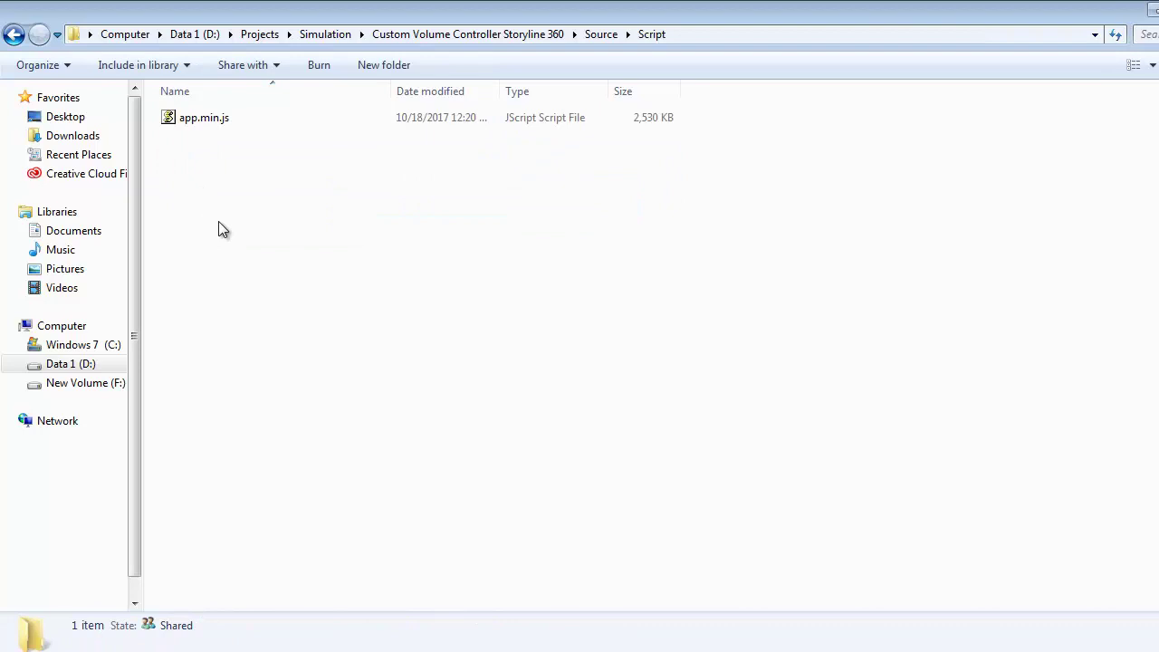
click(218, 126)
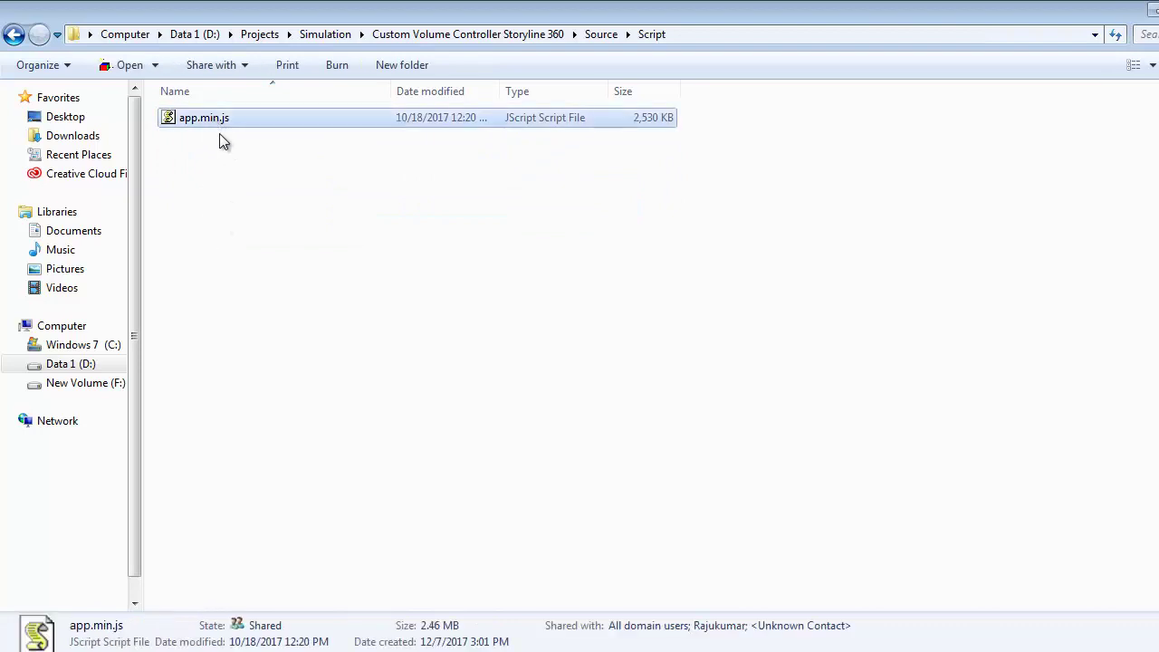
click(352, 647)
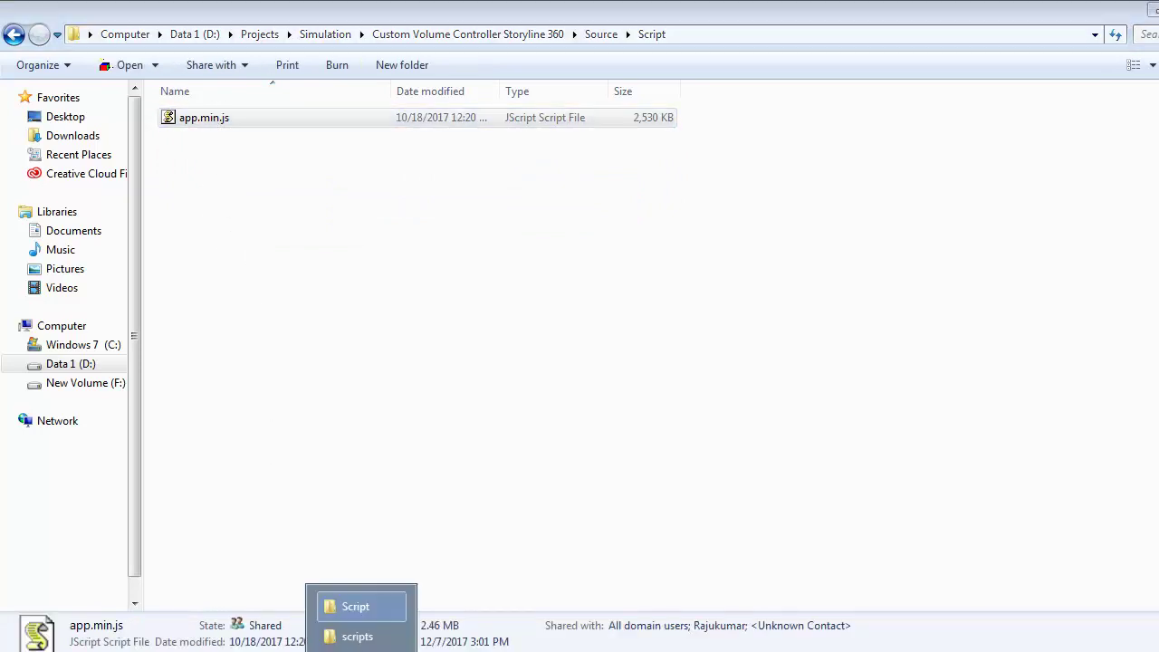
click(355, 637)
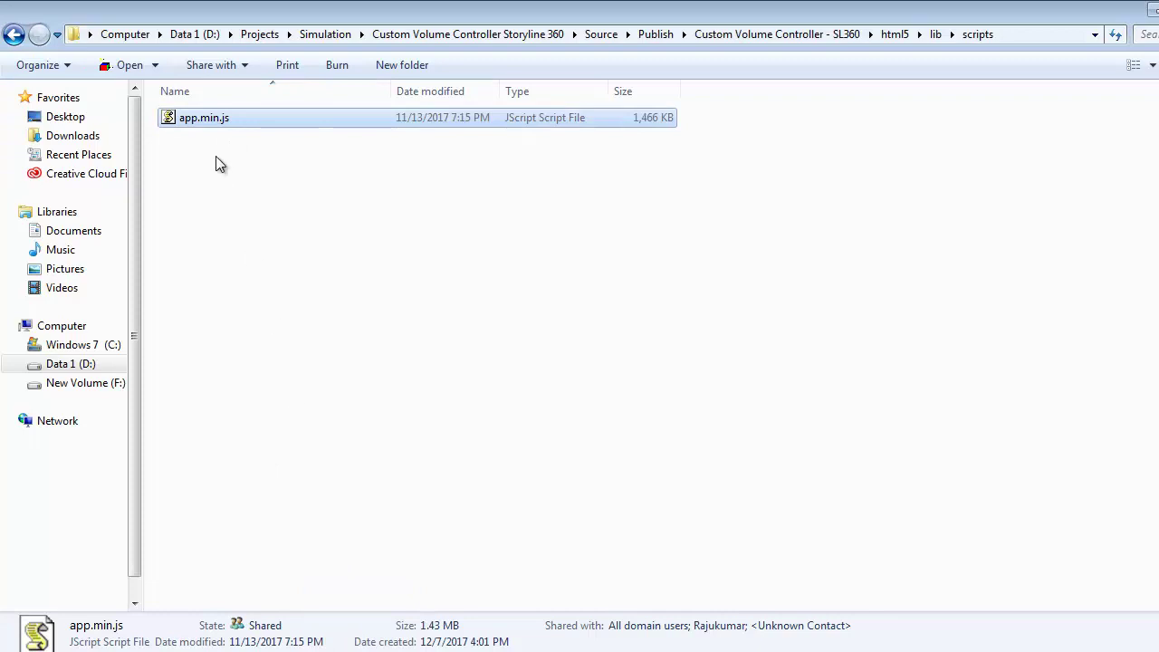
key(ctrl+v)
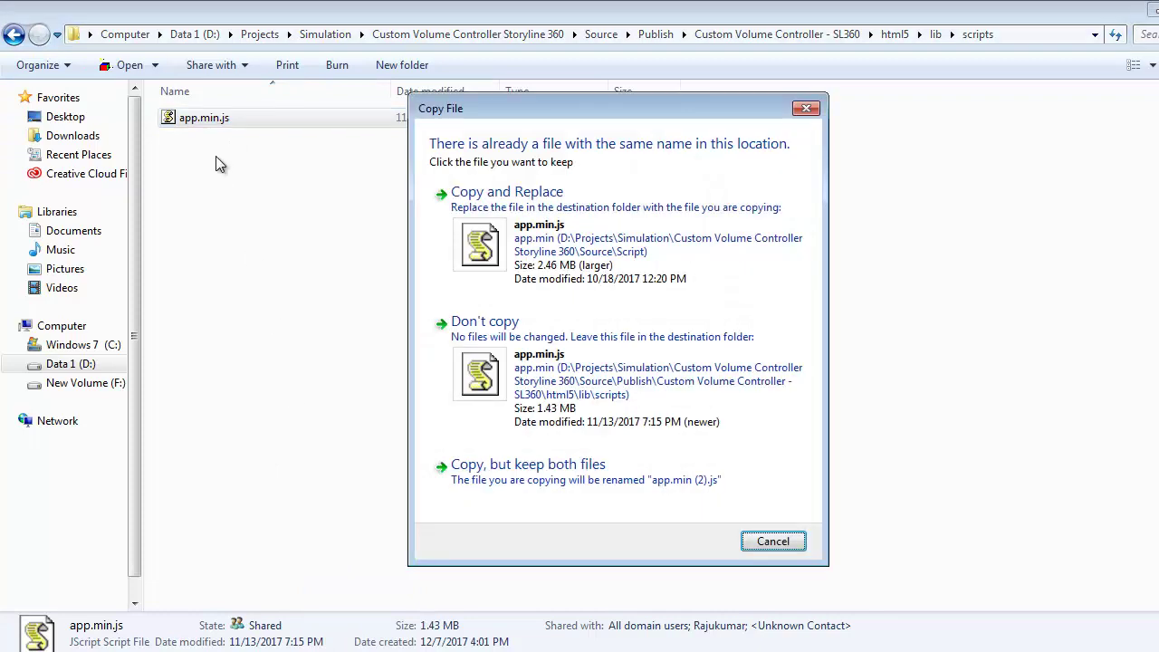
click(608, 223)
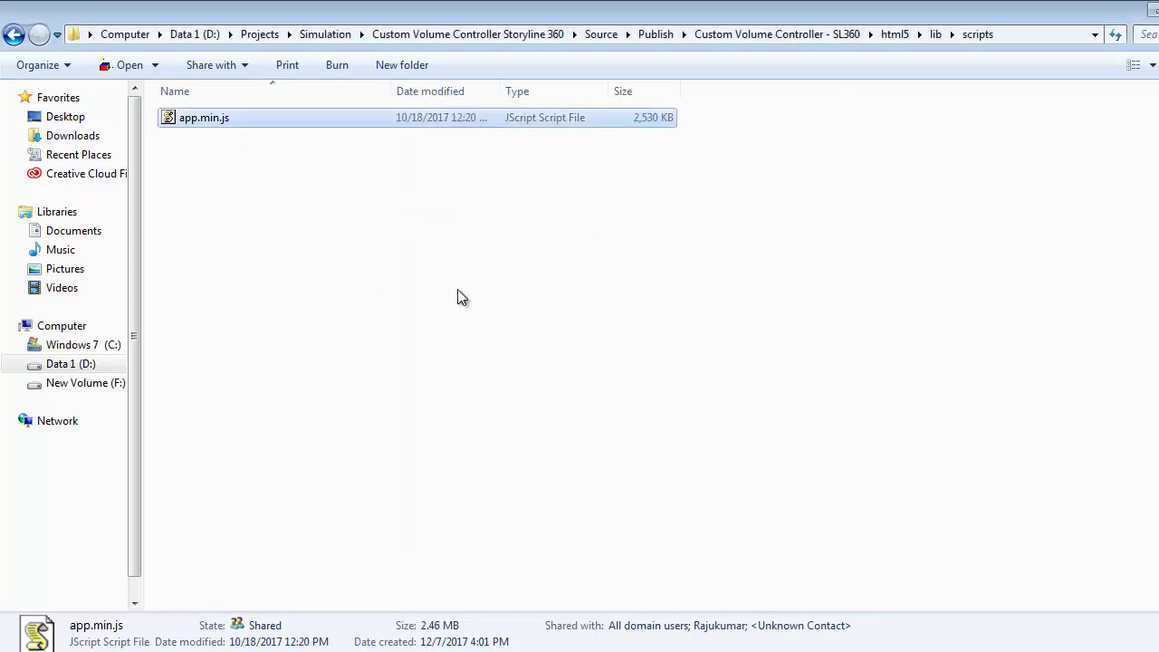
Open story_html5.html from the Custom Volume Controller - SL360 folder in Chrome and test the volume dial by turning it to MIN
click(788, 35)
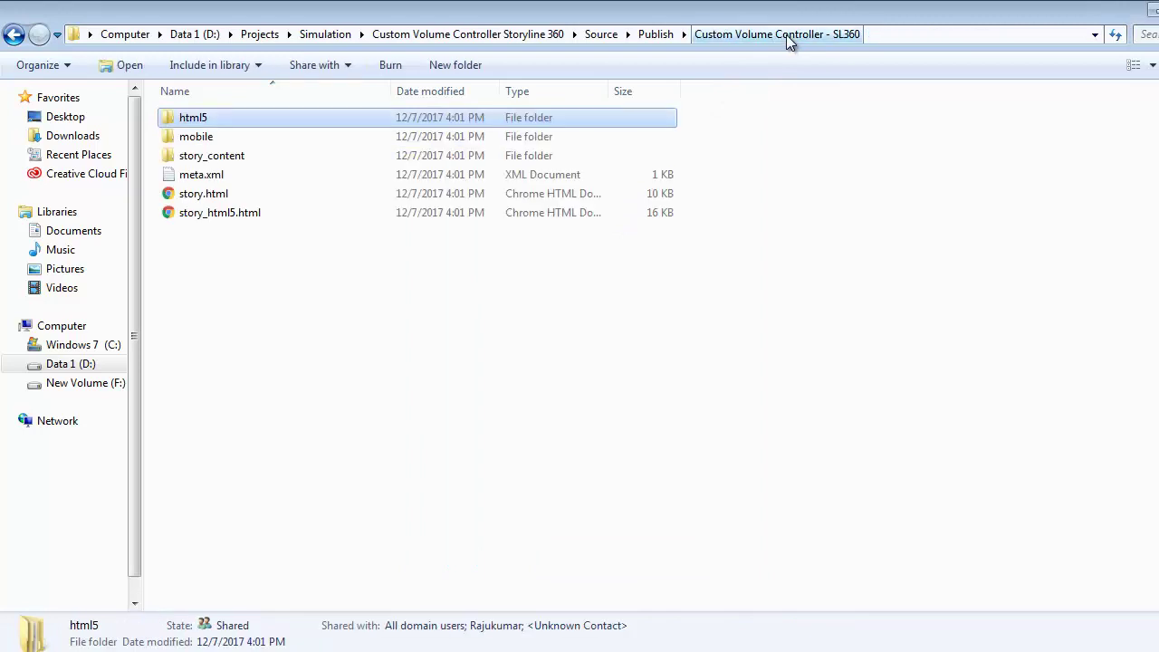
click(237, 215)
double_click(233, 215)
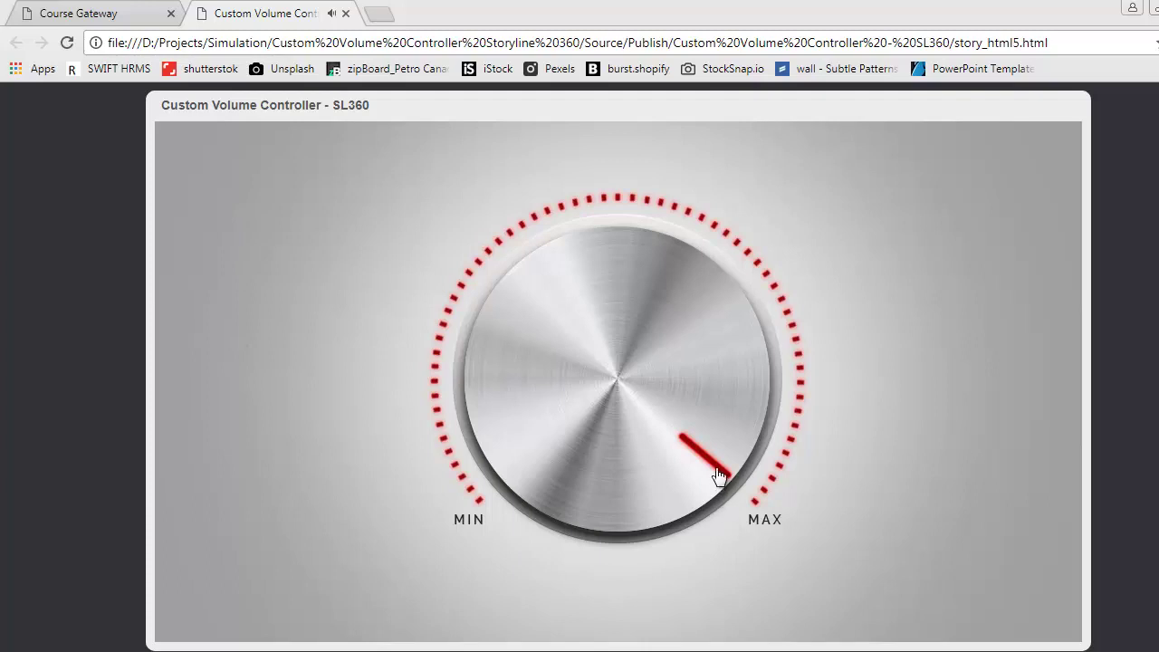
drag(718, 475, 730, 505)
drag(730, 506, 481, 538)
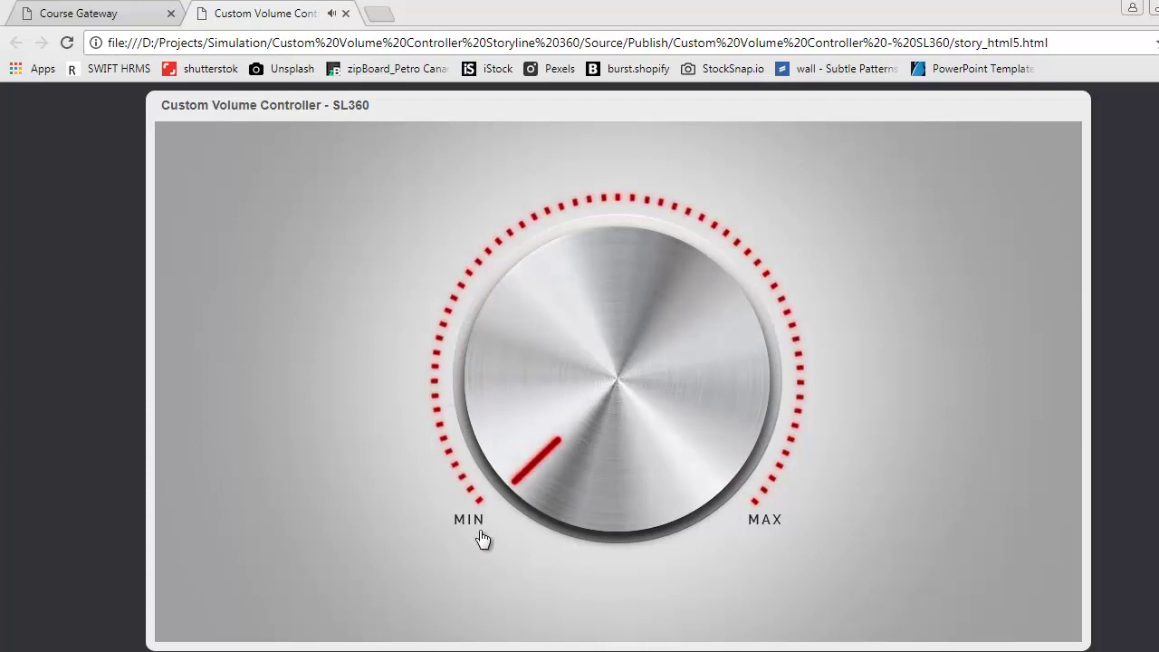